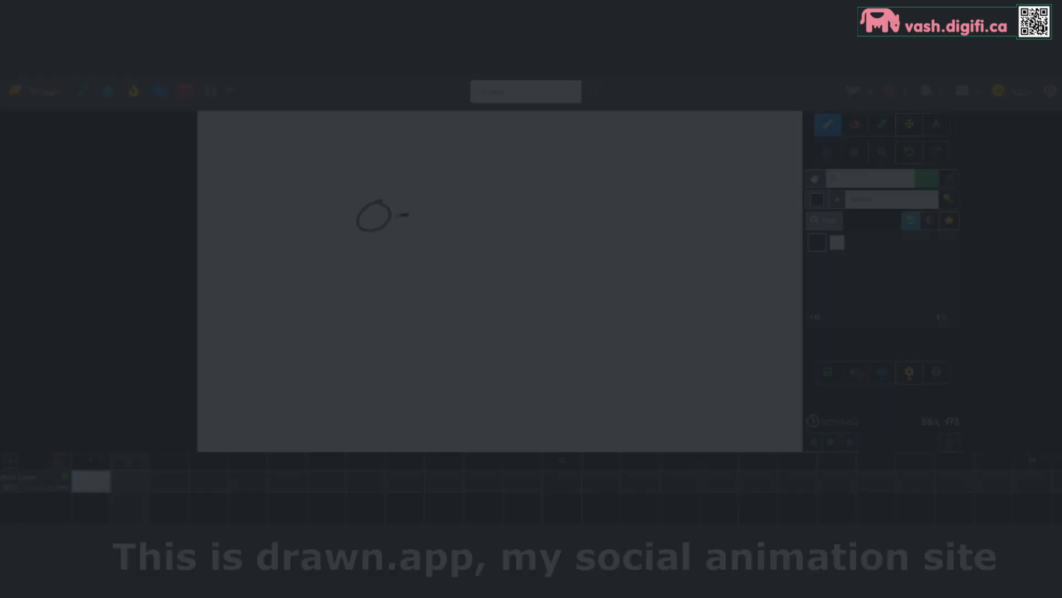
Step: Draw small circles frame by frame along a descending diagonal path and play the animation
mouse_move(413, 213)
mouse_down()
mouse_move(399, 242)
mouse_move(412, 216)
mouse_move(415, 251)
mouse_move(431, 232)
mouse_move(475, 272)
mouse_move(471, 260)
mouse_move(484, 301)
mouse_move(500, 283)
mouse_up()
key(e)
key(e)
key(e)
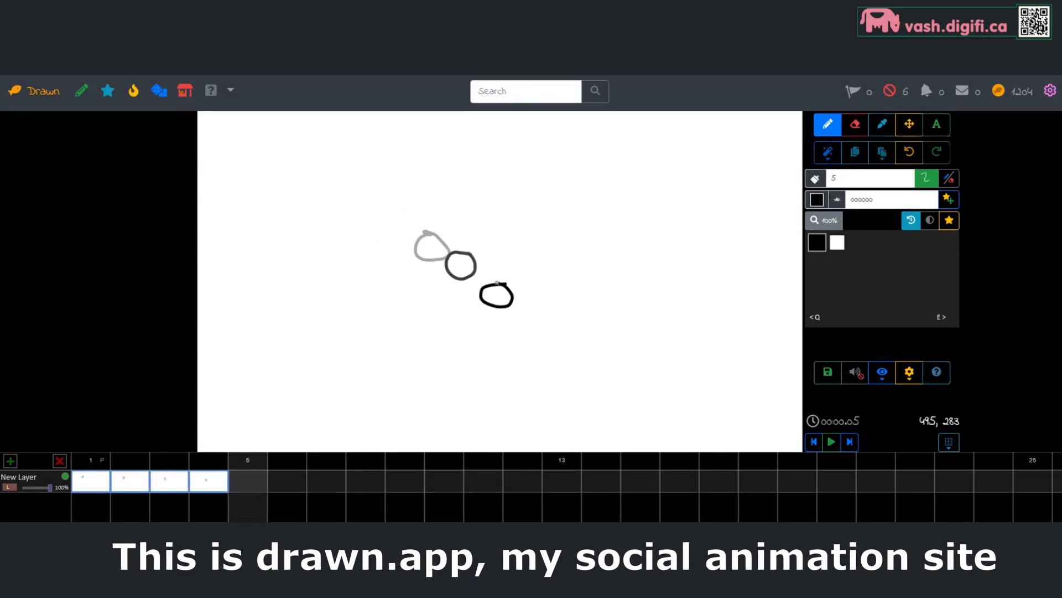
key(e)
key(space)
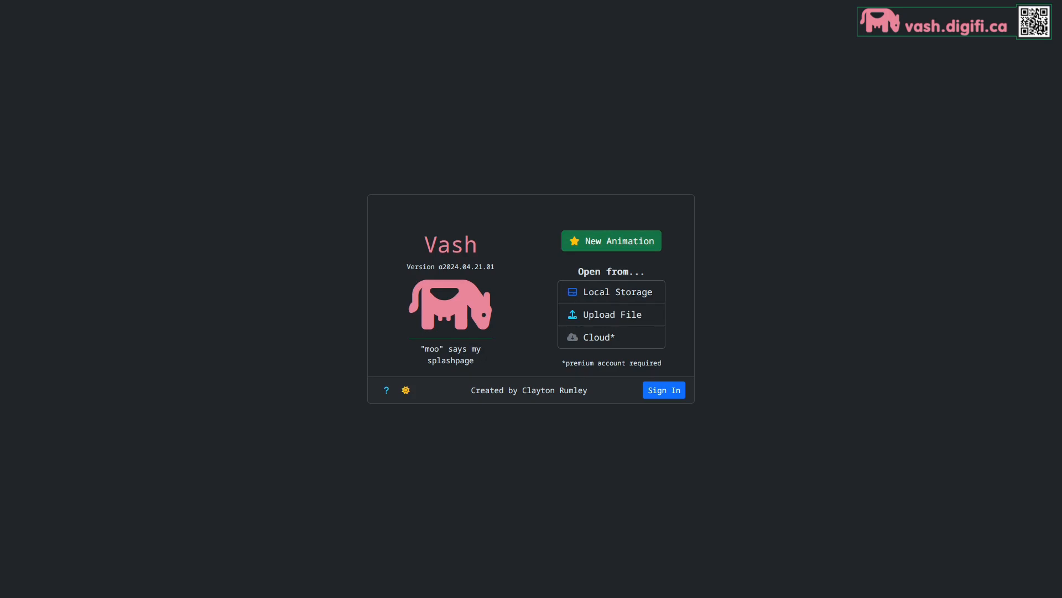
Step: In Vash, create a new animation project named Untitled Project at 24 FPS and 1920 x 1080 resolution
click(594, 241)
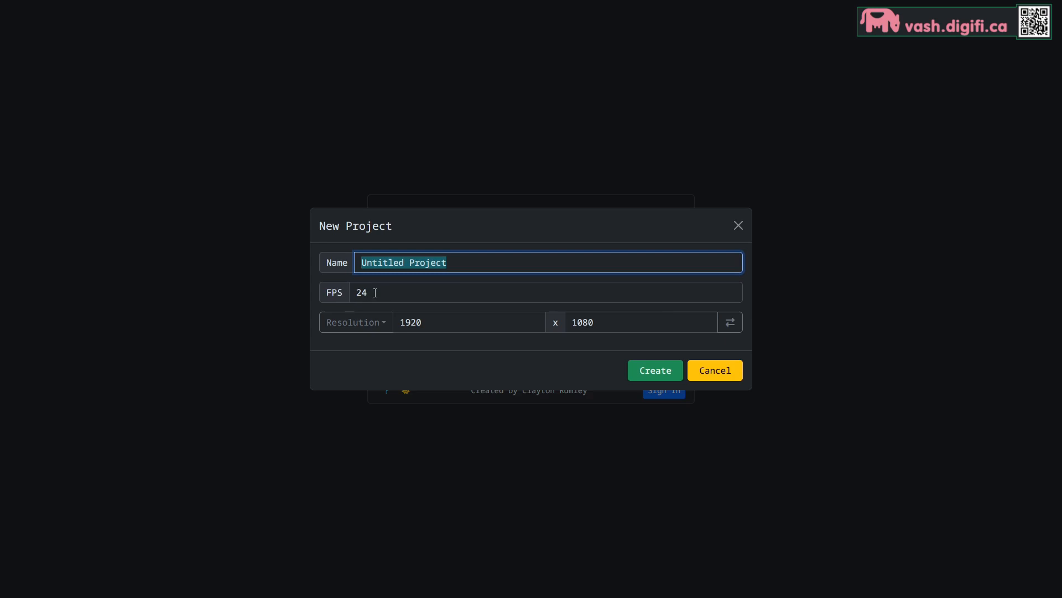
click(676, 372)
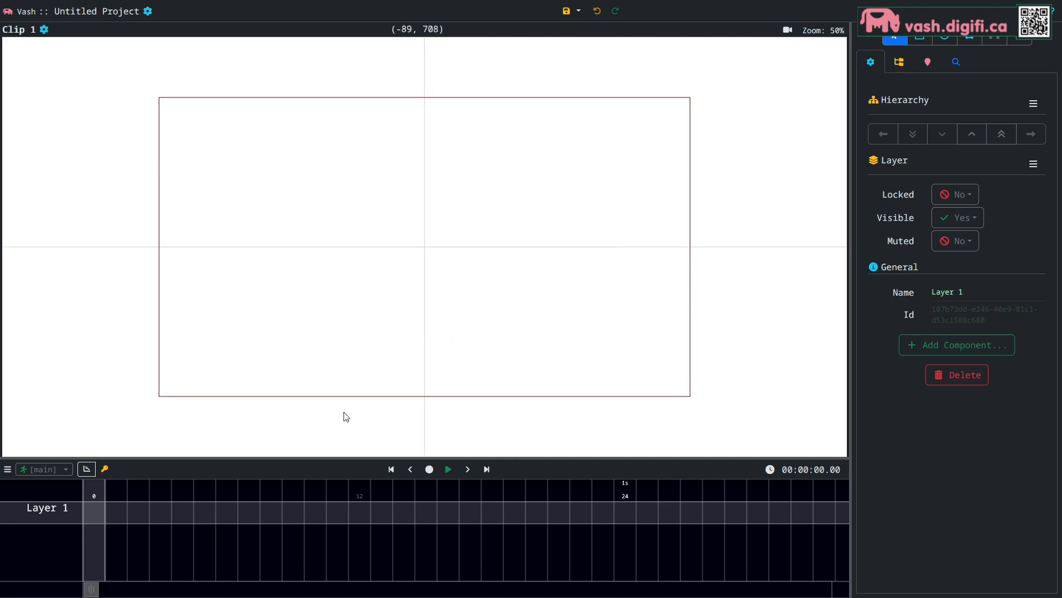
Step: Examine the options for opening projects, exporting and signing in, and look over the help contents
click(9, 14)
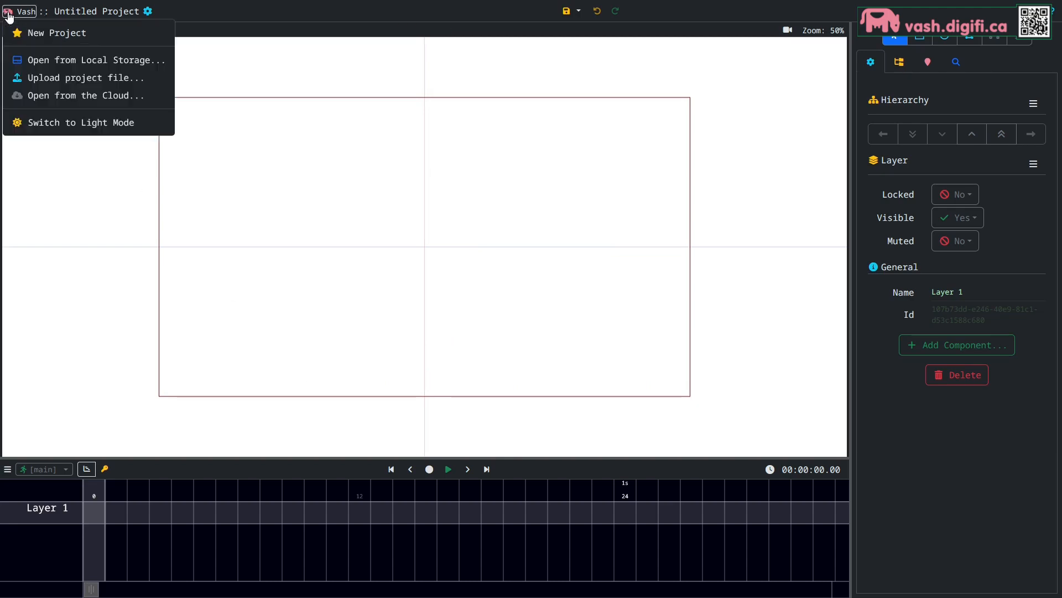
click(9, 14)
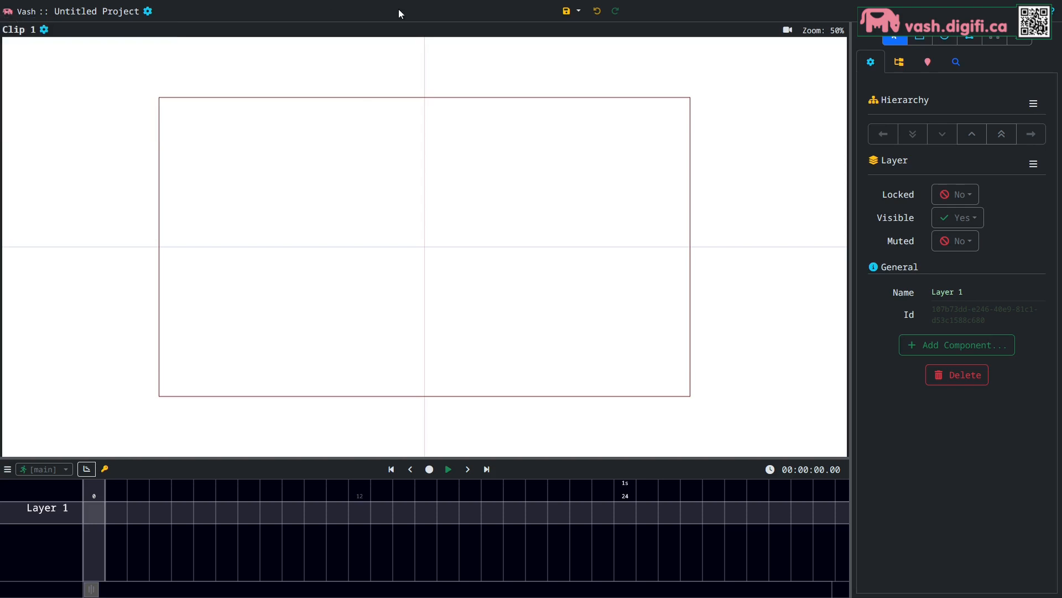
click(580, 12)
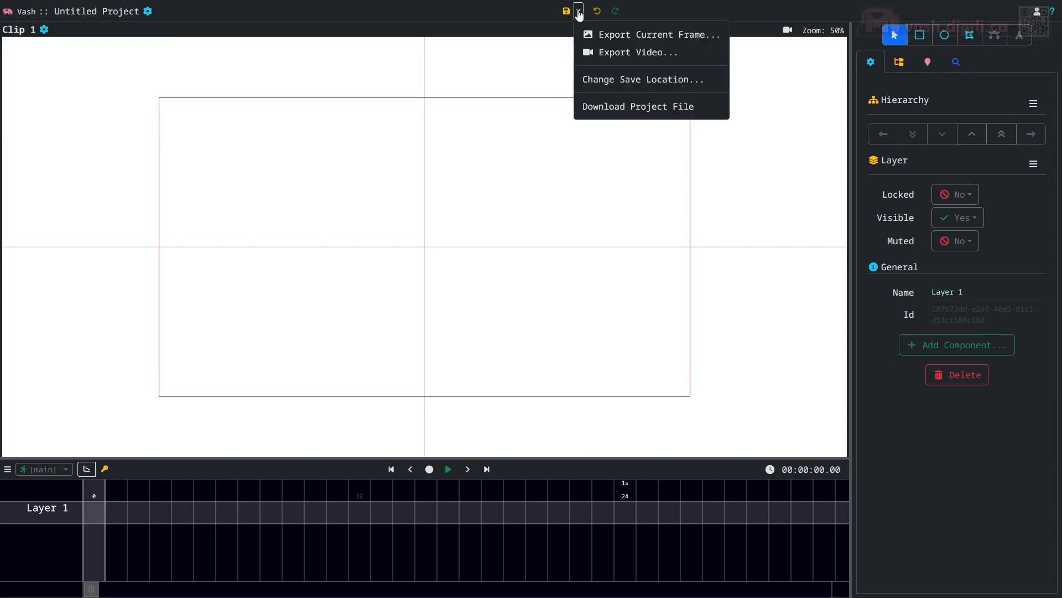
click(645, 16)
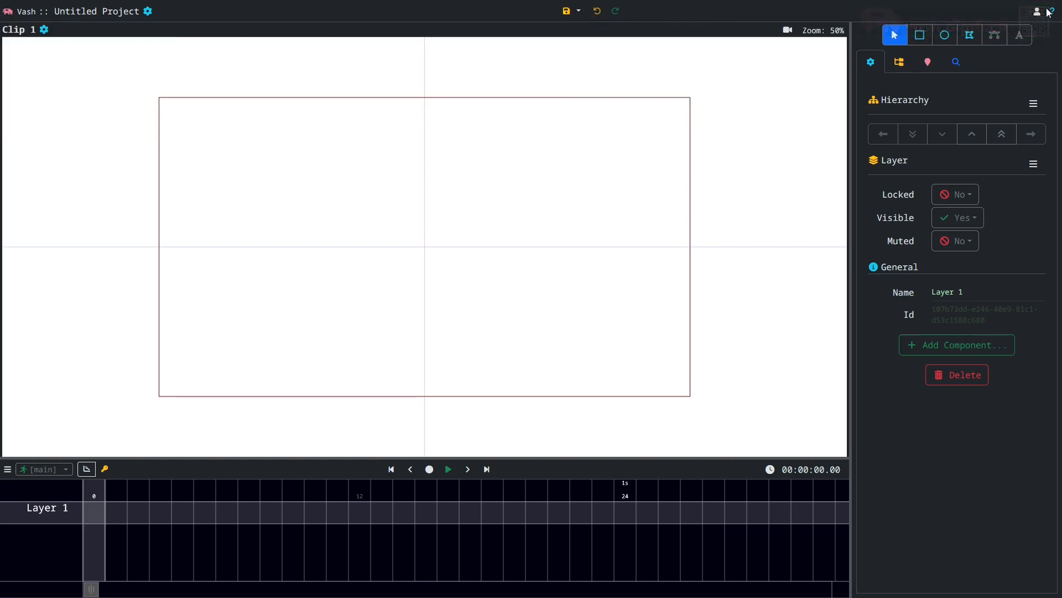
click(1037, 12)
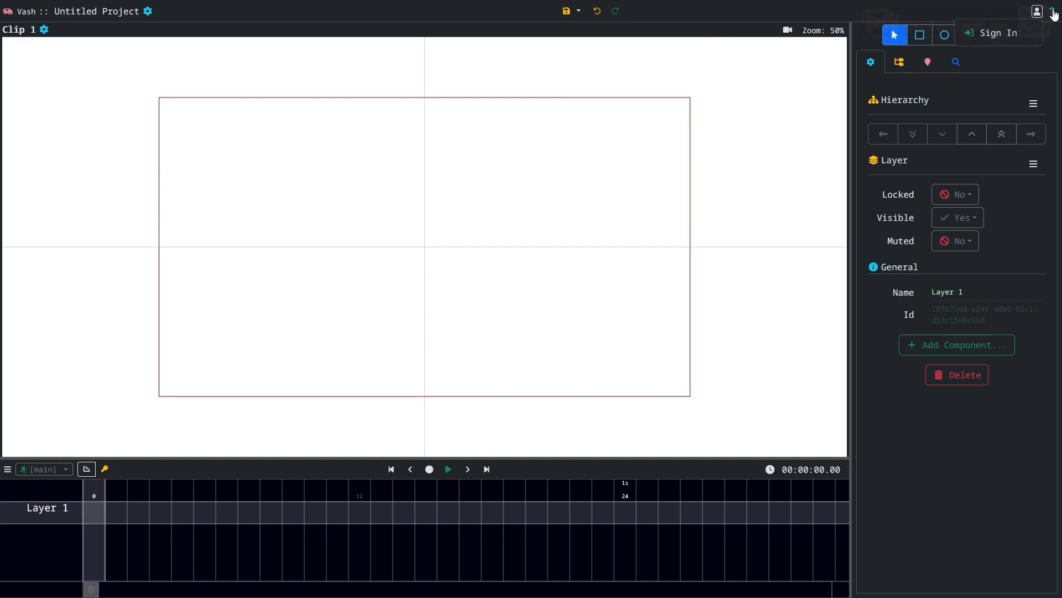
click(1054, 13)
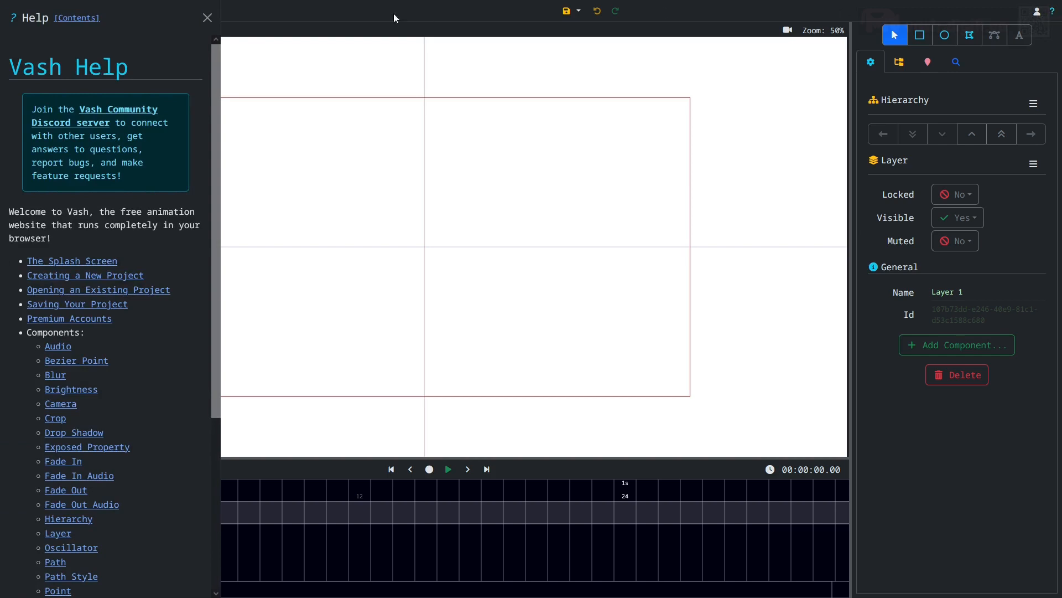
click(207, 18)
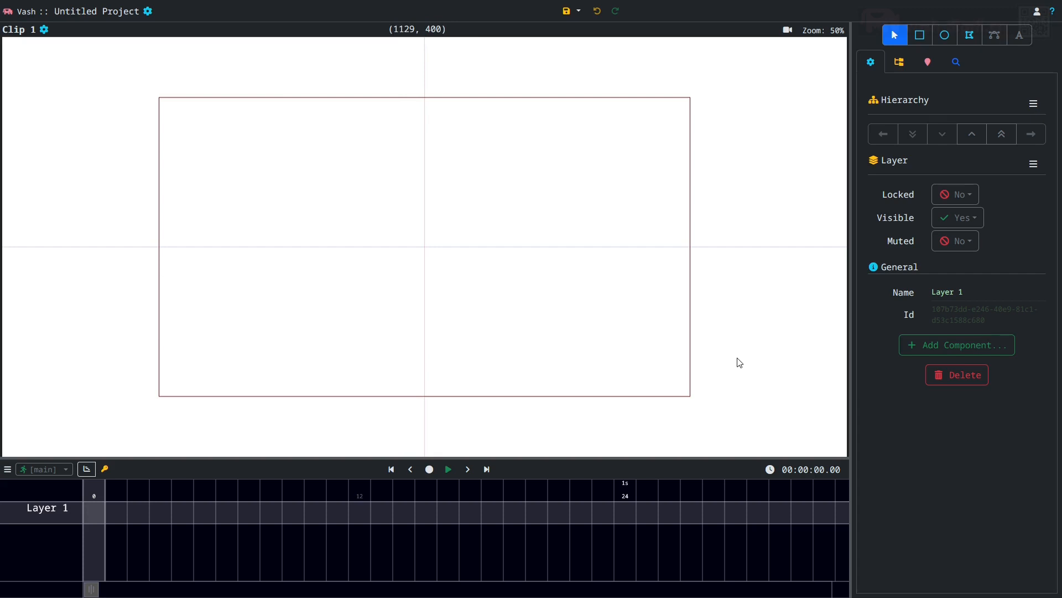
Step: Look over the canvas view and examine the project files and search areas before returning to the layer properties
drag(766, 353, 695, 423)
drag(281, 315, 336, 277)
key(Home)
click(901, 64)
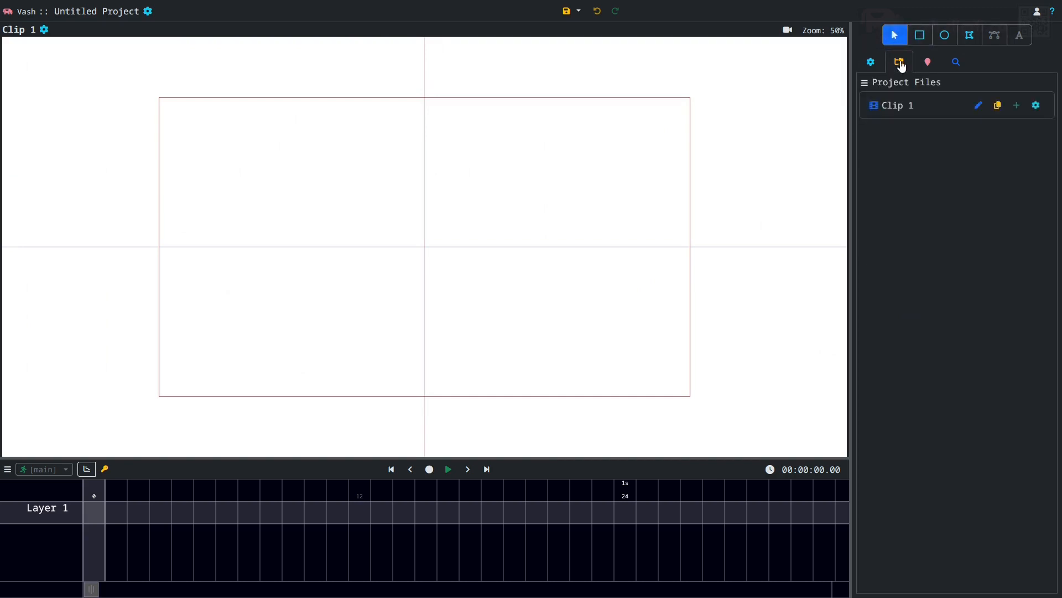
click(928, 64)
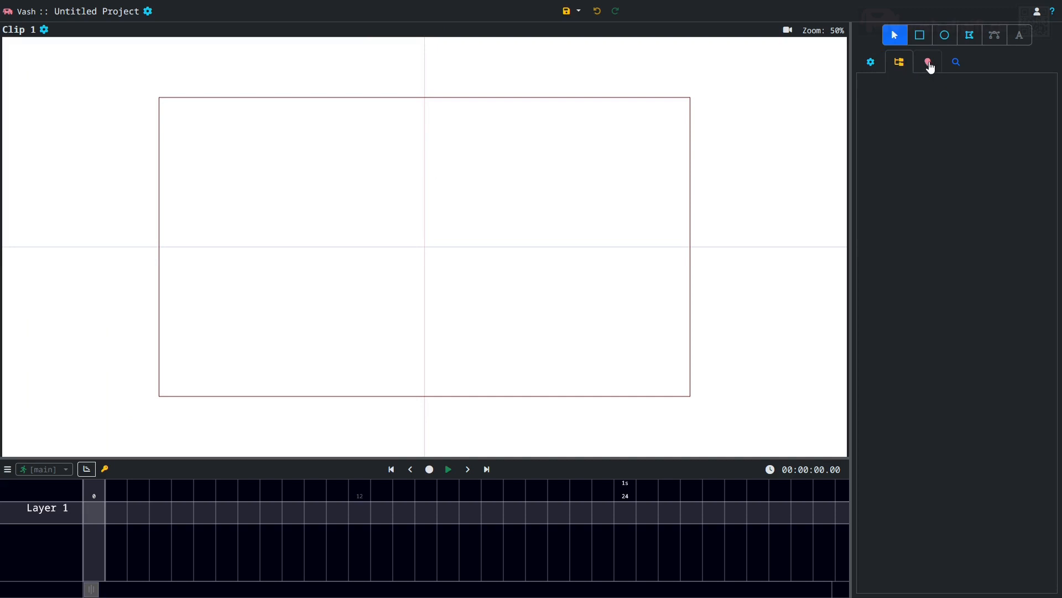
click(957, 65)
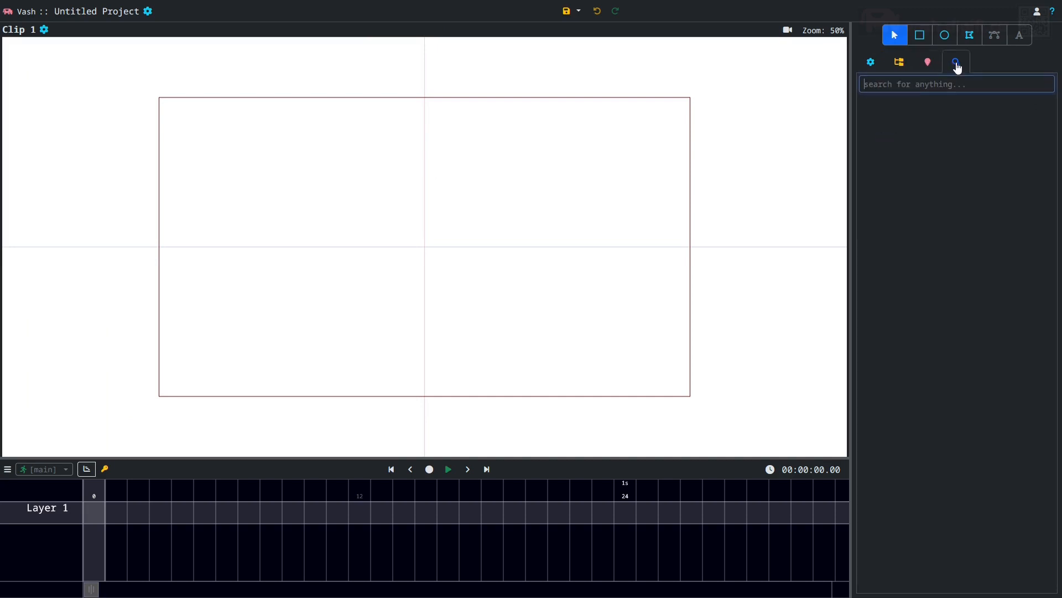
click(867, 68)
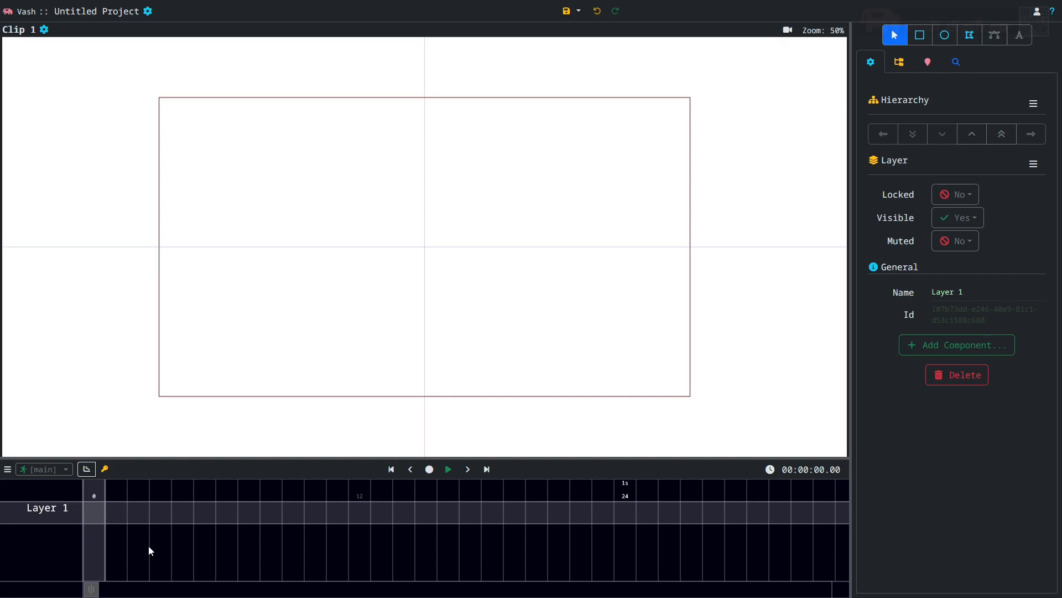
Step: Enlarge the canvas area slightly in width and height
mouse_move(852, 271)
mouse_down()
mouse_move(833, 277)
mouse_move(819, 265)
mouse_move(853, 260)
mouse_up()
mouse_move(548, 456)
mouse_down()
mouse_move(570, 291)
mouse_move(566, 460)
mouse_up()
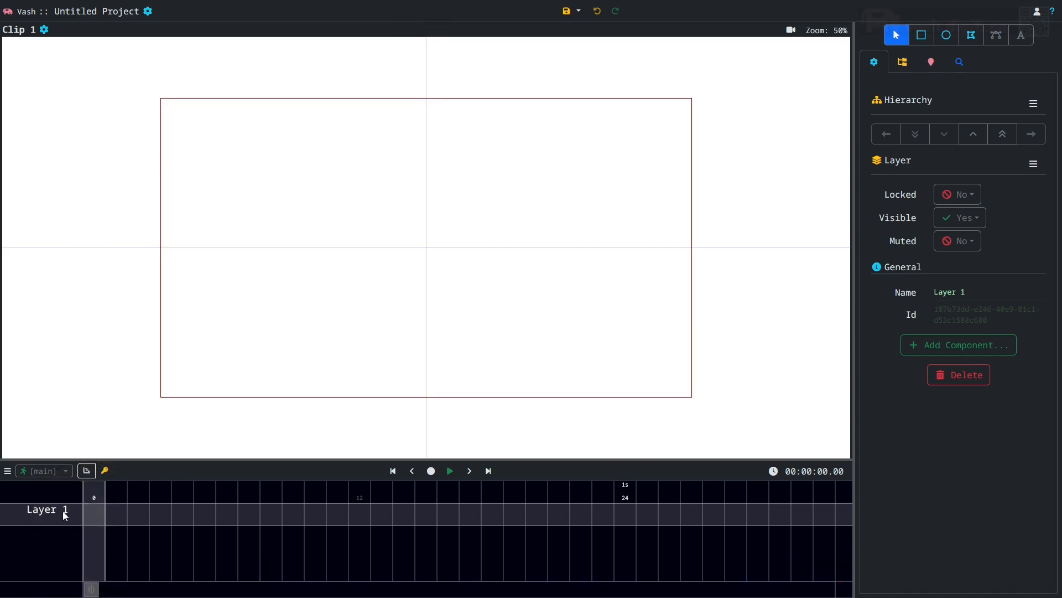
Step: Examine the properties of Clip 1 and Layer 1 and the components that can be added to the layer
click(44, 31)
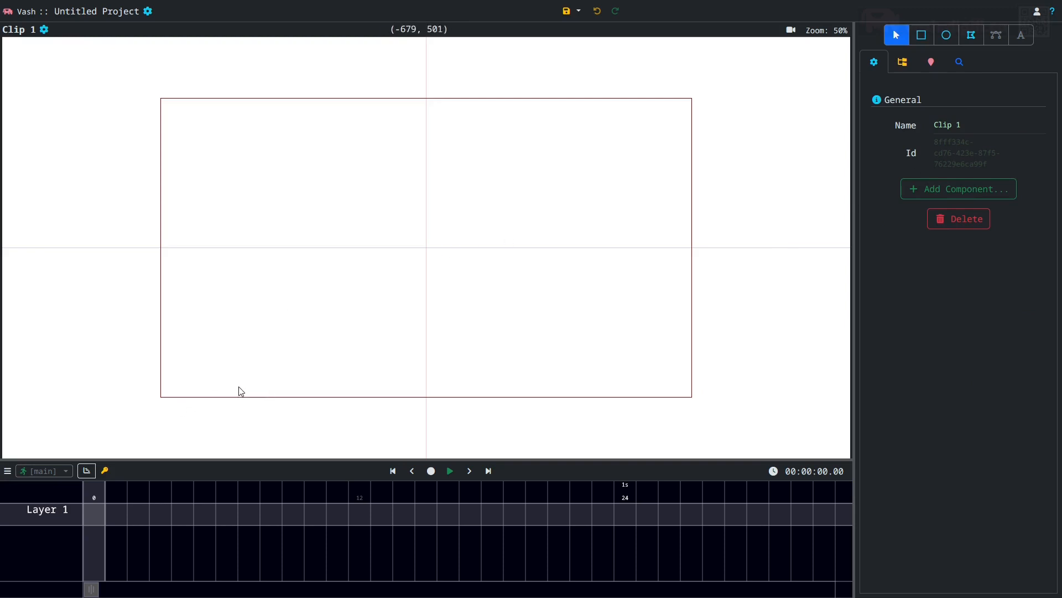
click(57, 514)
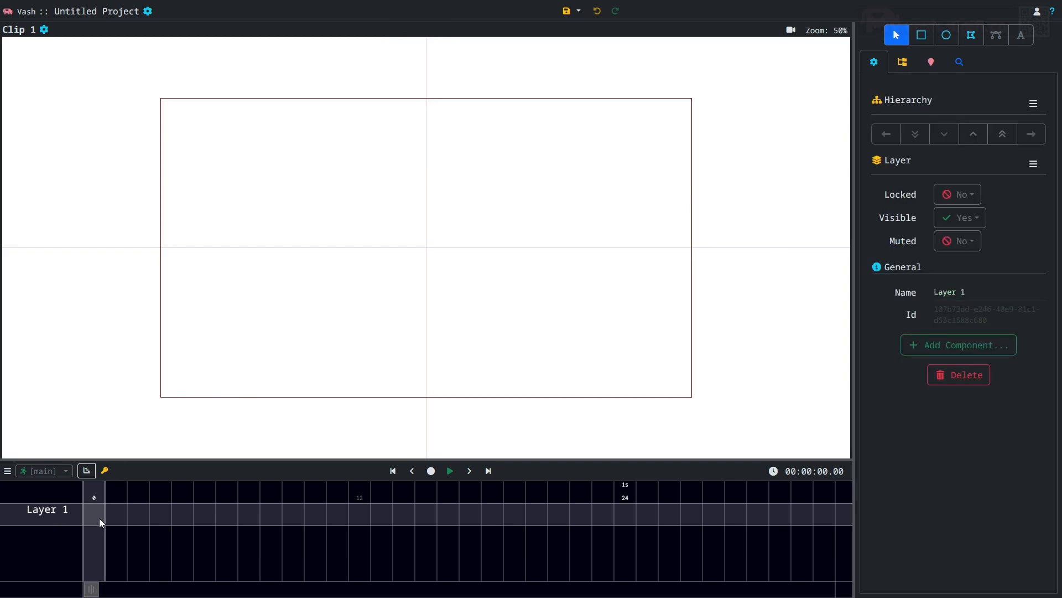
click(966, 351)
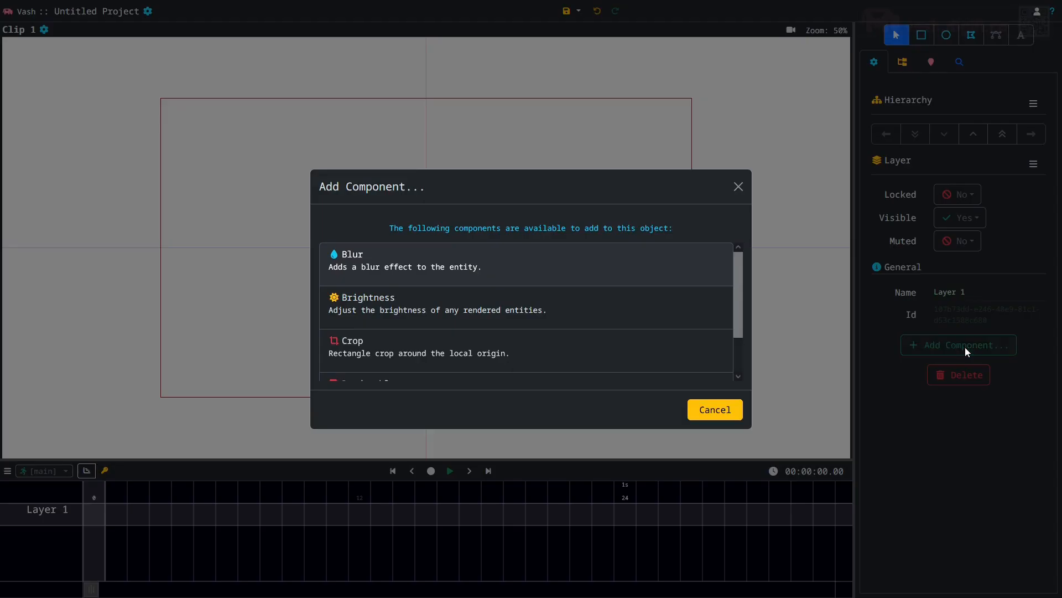
scroll(567, 301, down, 1)
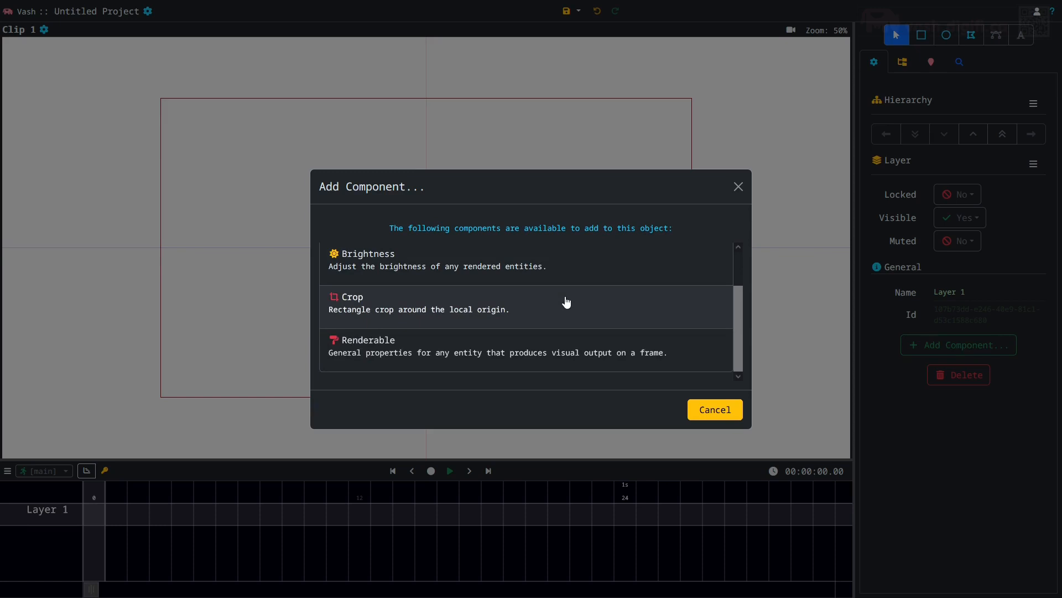
click(711, 409)
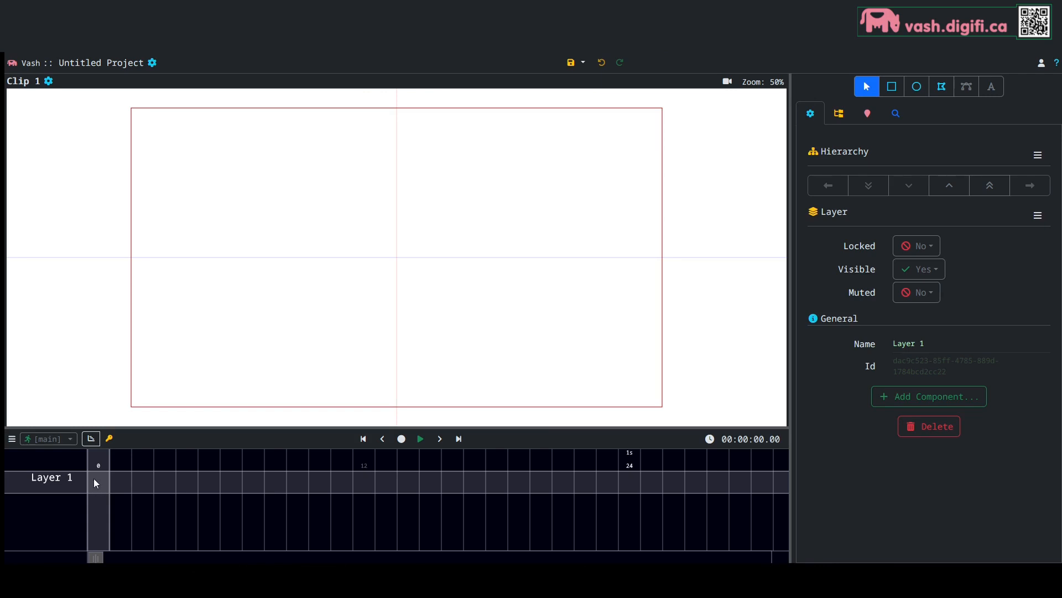
Step: Draw a rectangle outward from the canvas centre, sized 2068 by 1144 to cover the whole frame, with X position -3
click(894, 88)
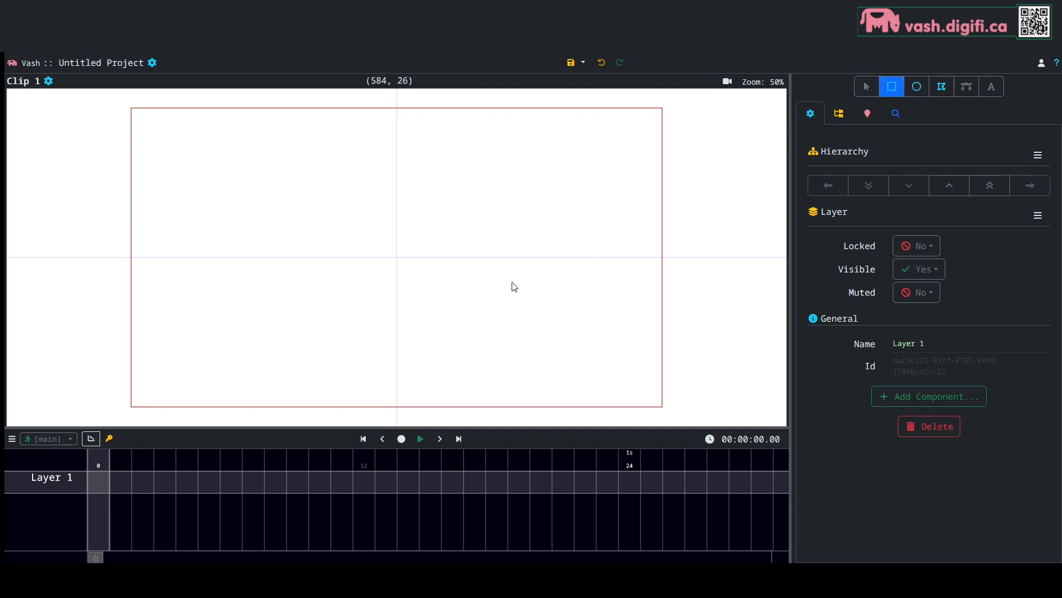
drag(399, 261, 684, 422)
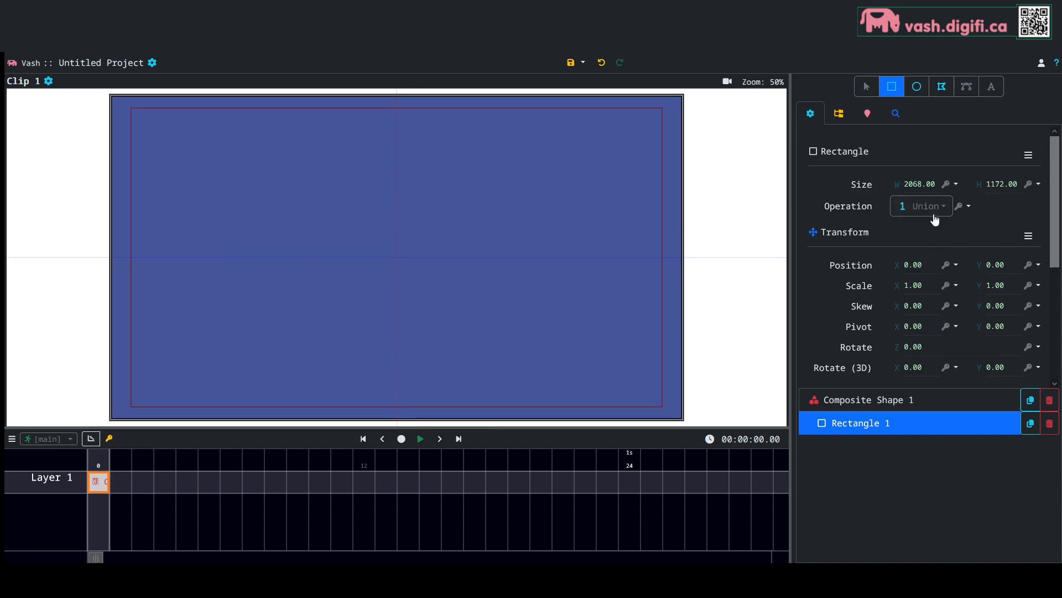
mouse_move(901, 183)
mouse_down()
mouse_move(935, 184)
mouse_move(902, 184)
mouse_up()
mouse_move(978, 184)
mouse_down()
mouse_move(1016, 184)
mouse_move(962, 183)
mouse_up()
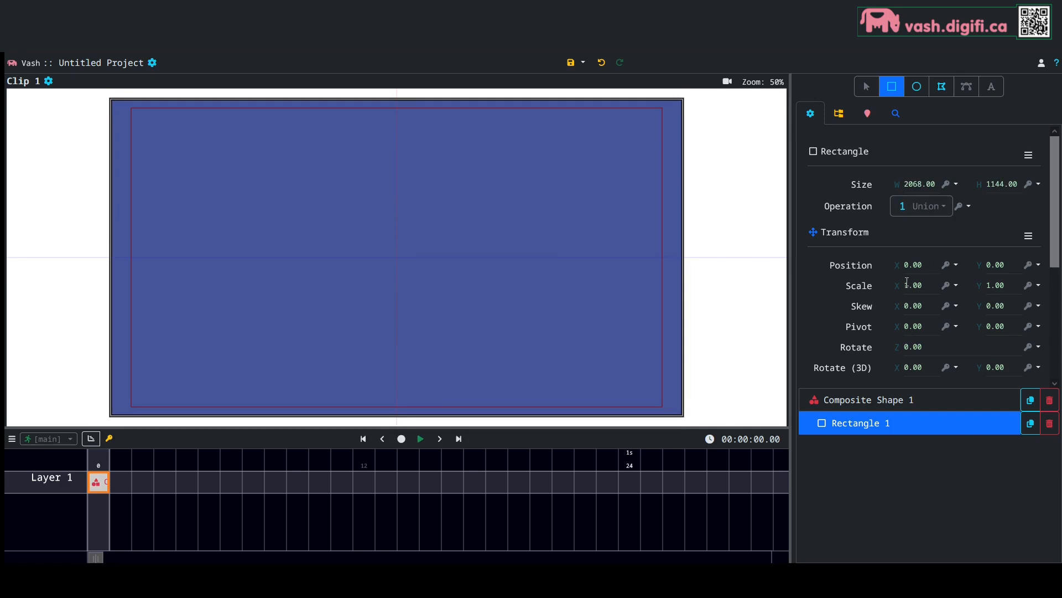
mouse_move(901, 265)
mouse_down()
mouse_move(996, 265)
mouse_move(893, 265)
mouse_move(902, 263)
mouse_up()
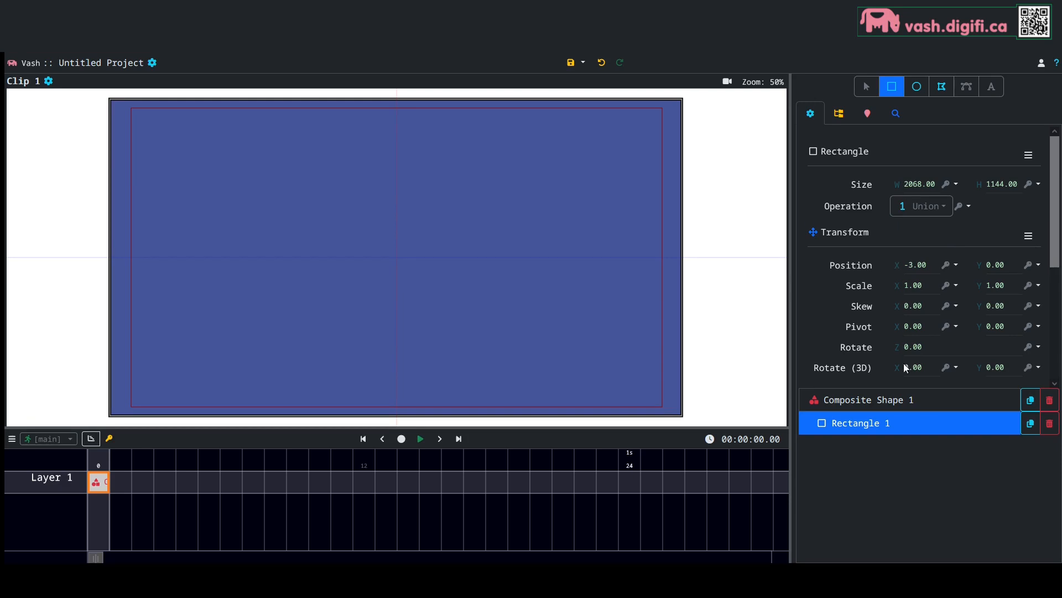
Step: Change the fill of the rectangle's parent composite shape to solid light sky blue
scroll(994, 268, down, 3)
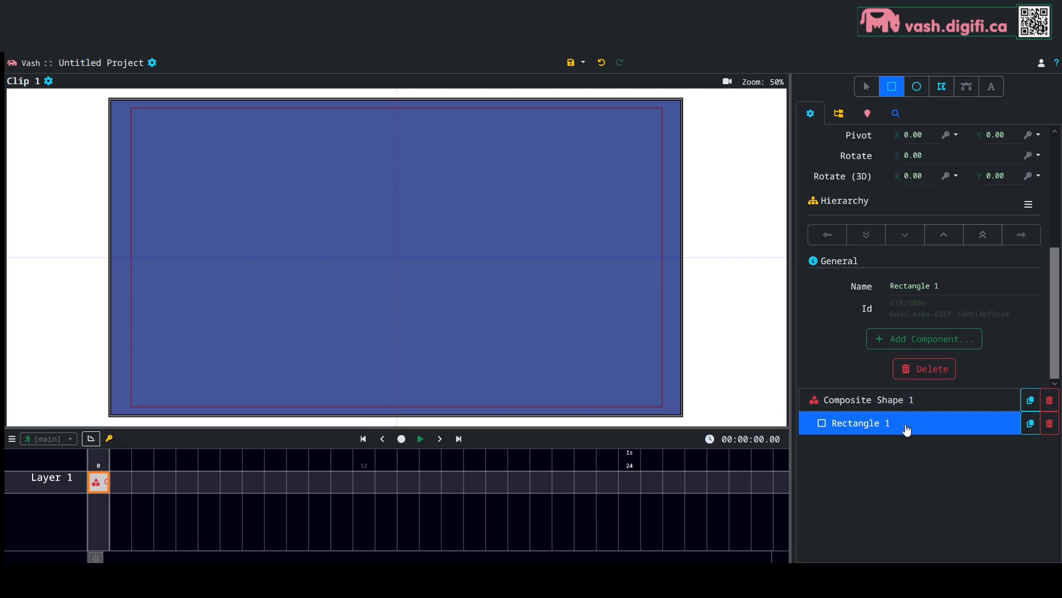
click(909, 401)
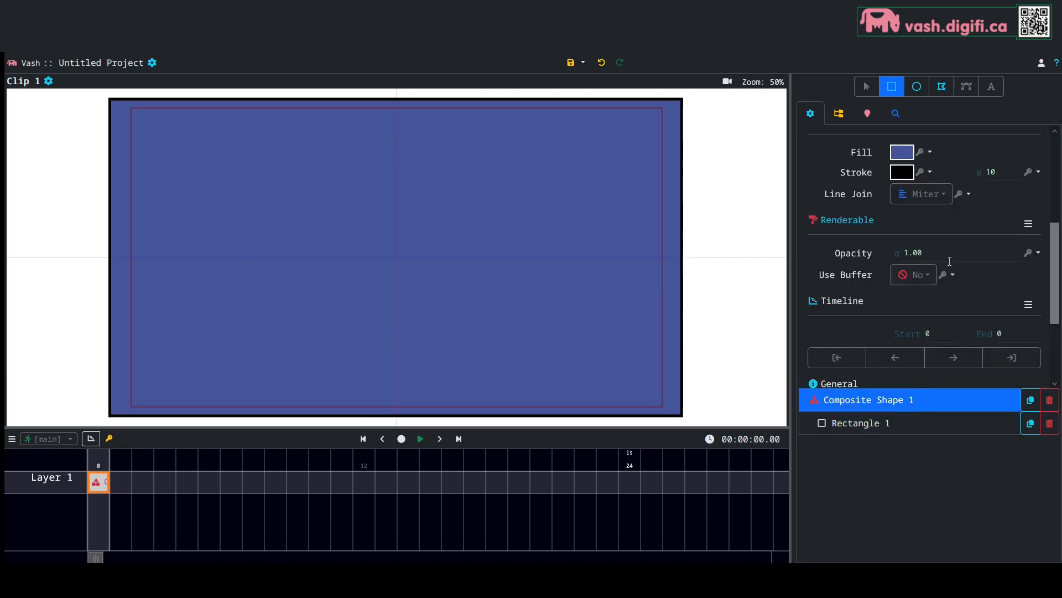
click(902, 152)
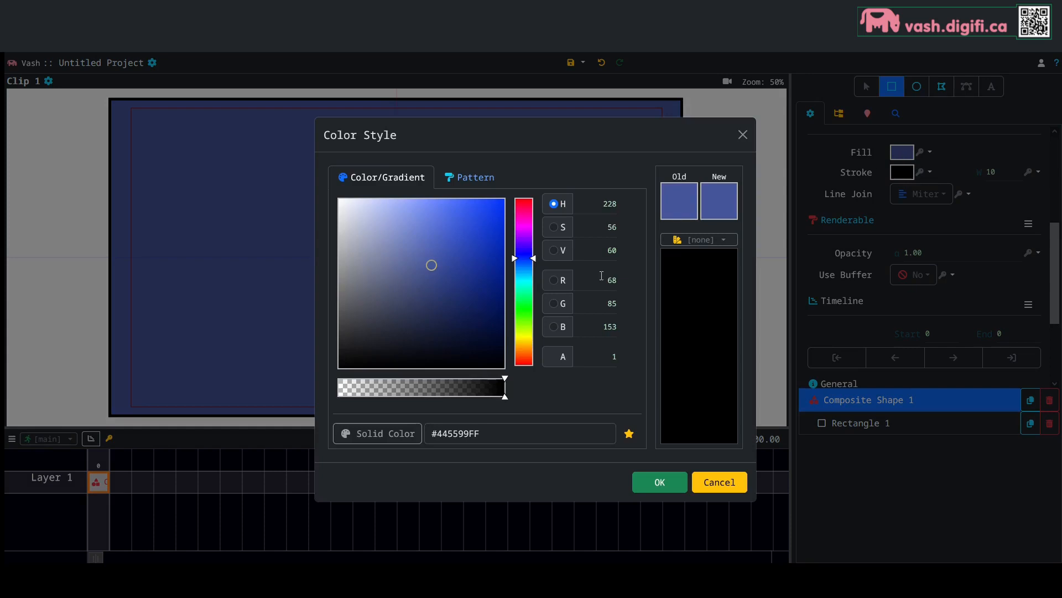
click(525, 271)
drag(459, 213, 450, 204)
click(666, 486)
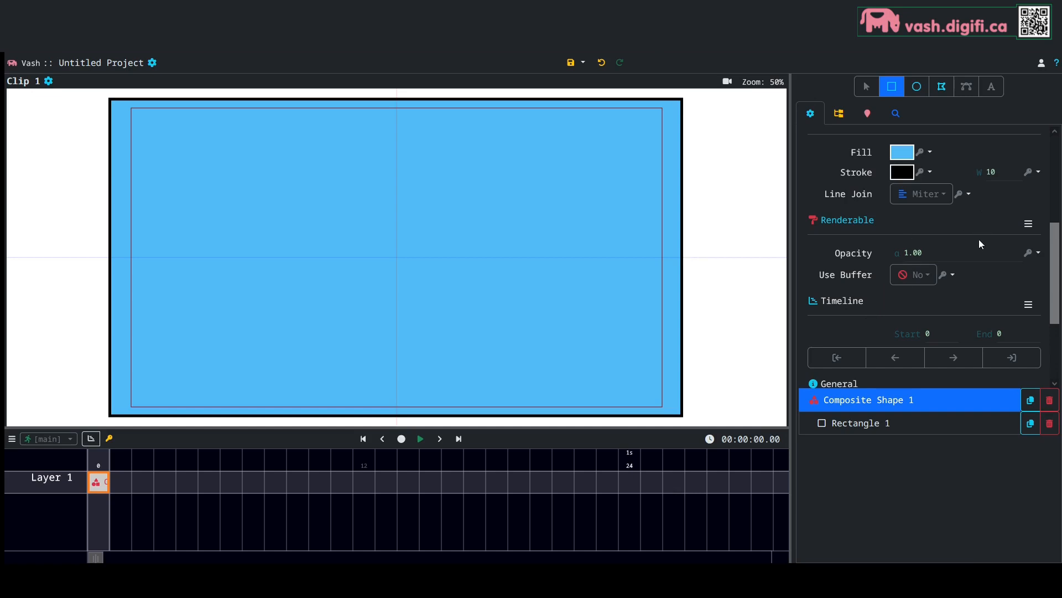
mouse_move(897, 253)
mouse_down()
mouse_move(854, 253)
mouse_move(896, 254)
mouse_up()
Step: Try X positions of 10 and -10 on the composite shape and set its X position back to 0
scroll(979, 224, up, 3)
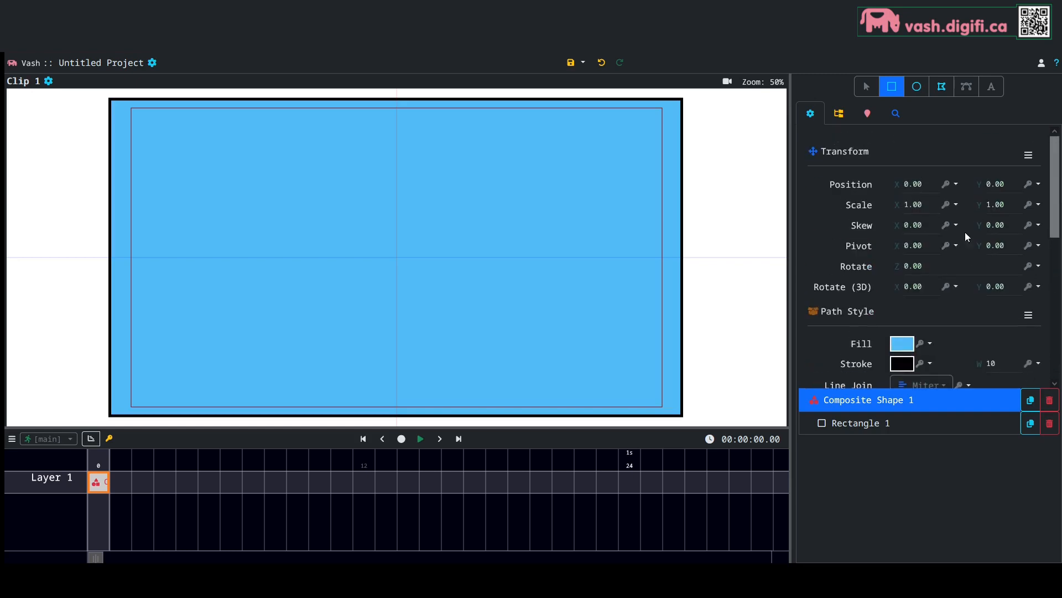
click(913, 184)
text(10)
key(Return)
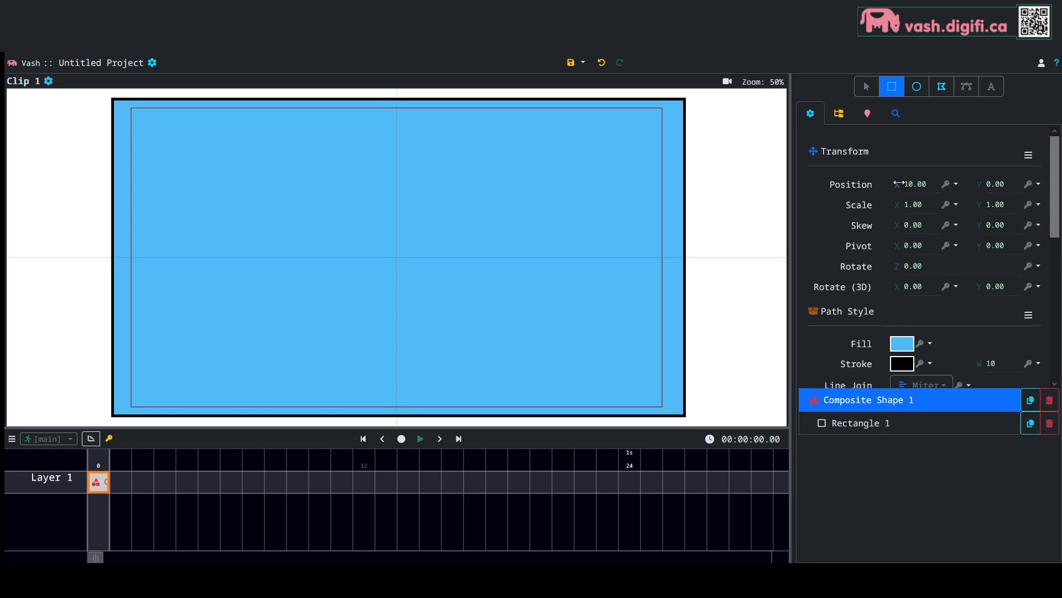
drag(899, 184, 889, 184)
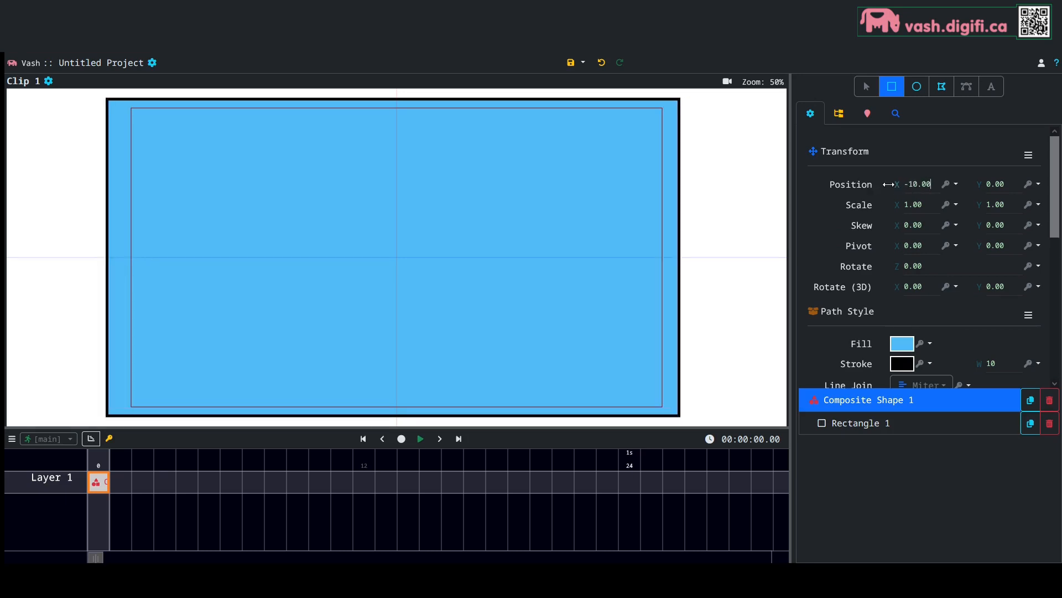
key(ctrl+a)
text(0)
Step: Add a new layer above Layer 1 and select its frame 0
click(55, 478)
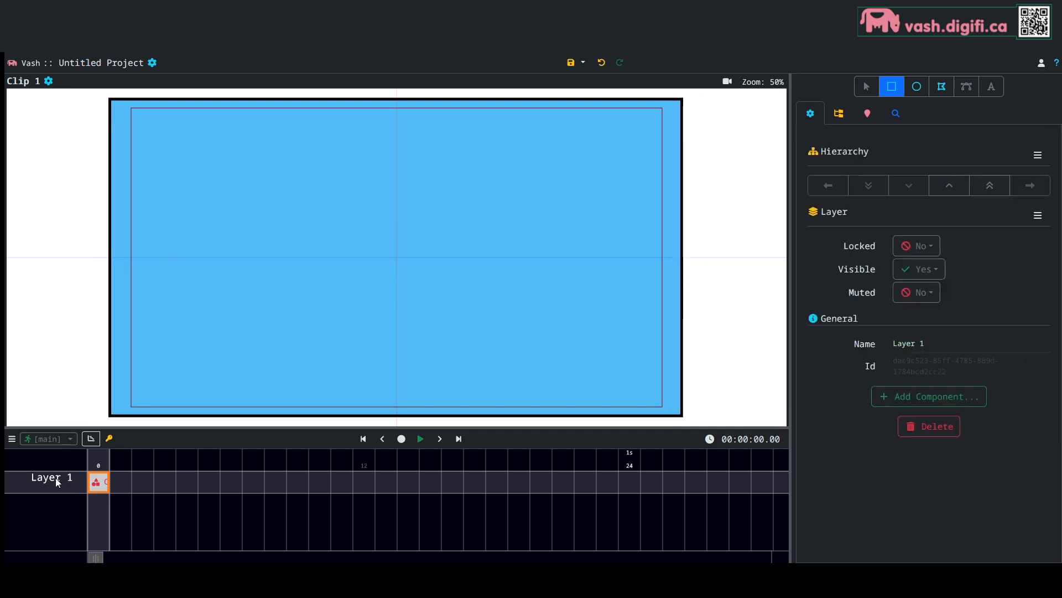
click(12, 440)
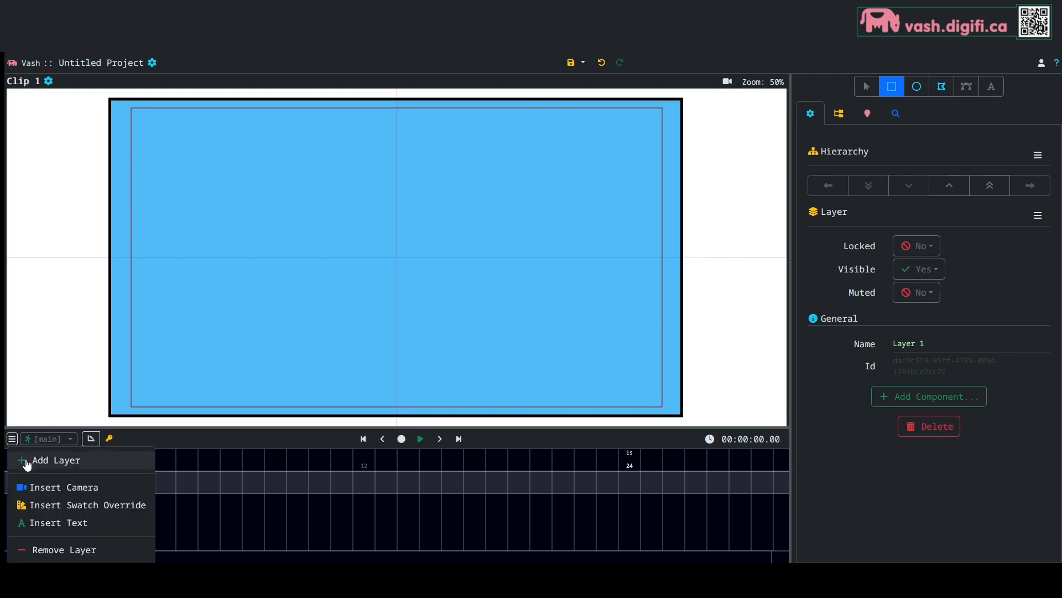
click(28, 463)
click(101, 484)
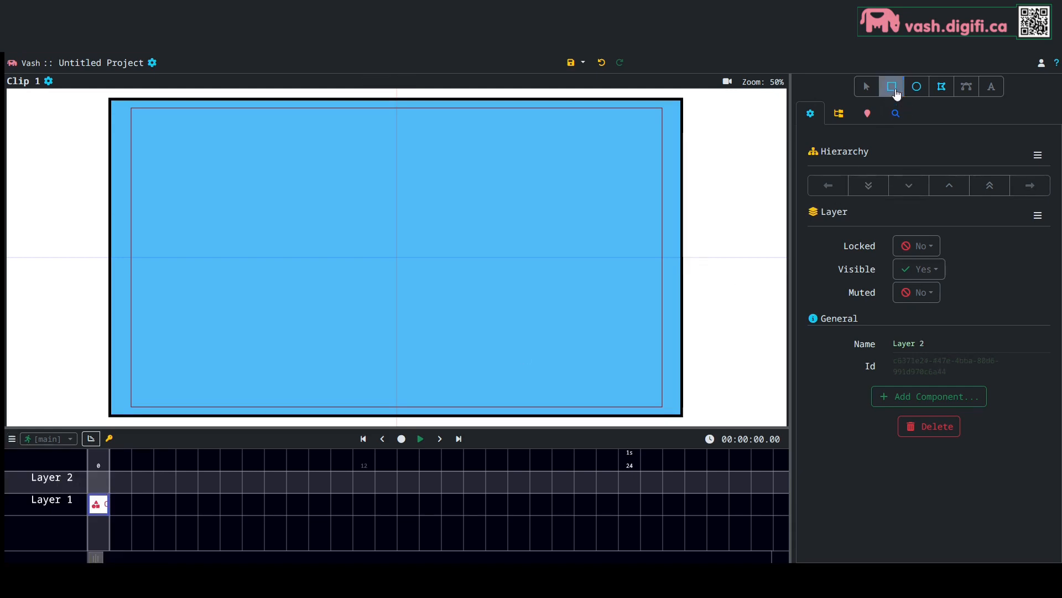
Step: Draw a ground rectangle about 2360 by 1336 centred at X 0, Y 540 on Layer 2 and fill its composite shape with solid green #00CC0E
drag(397, 411, 725, 375)
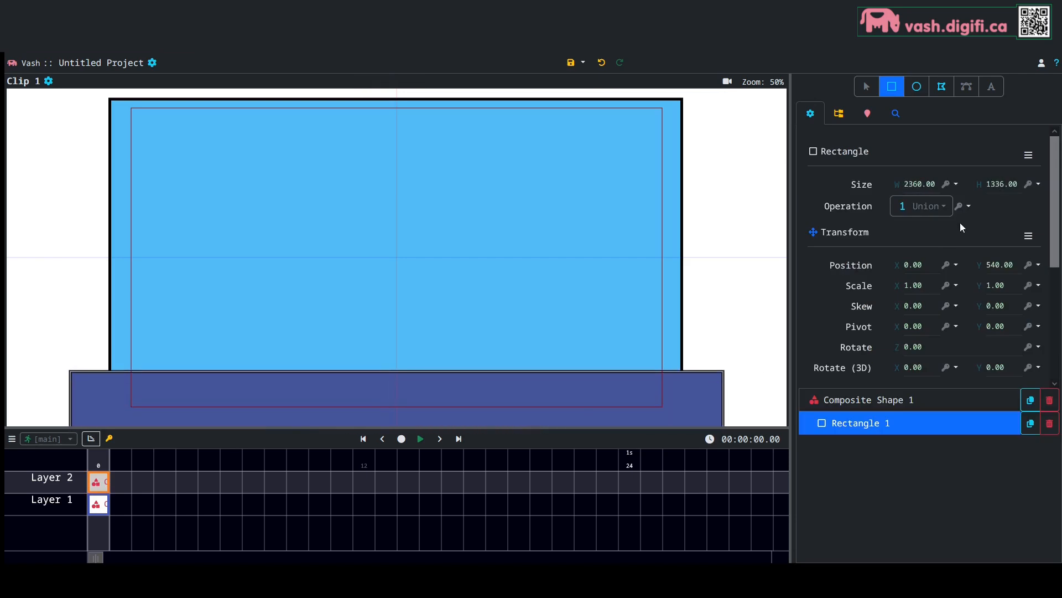
click(896, 400)
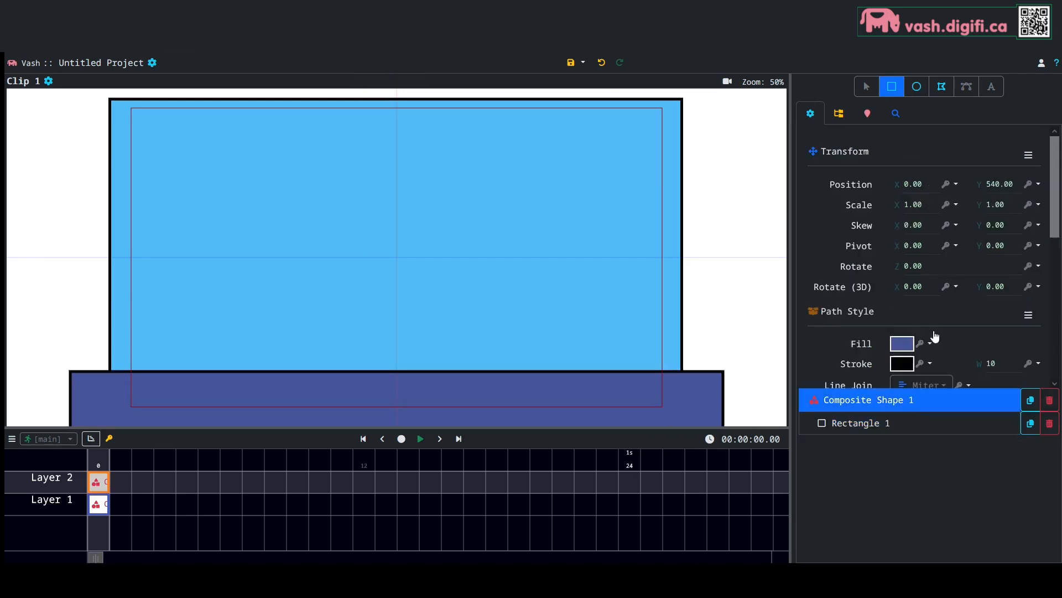
click(902, 343)
click(526, 298)
drag(460, 261, 505, 199)
drag(528, 312, 527, 306)
mouse_move(503, 200)
mouse_down()
mouse_move(519, 209)
mouse_move(518, 259)
mouse_move(520, 232)
mouse_up()
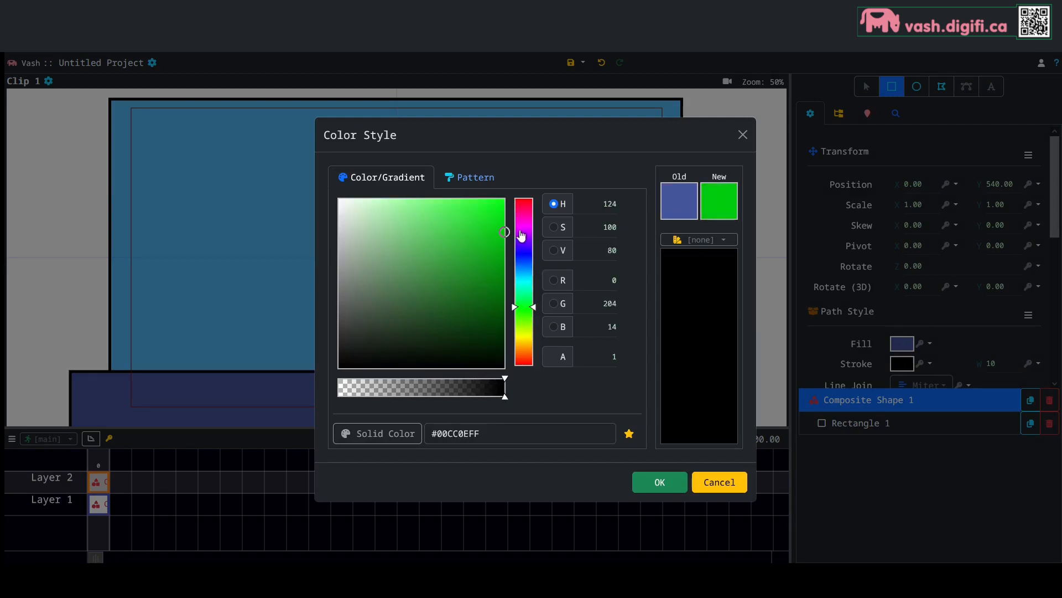
click(678, 480)
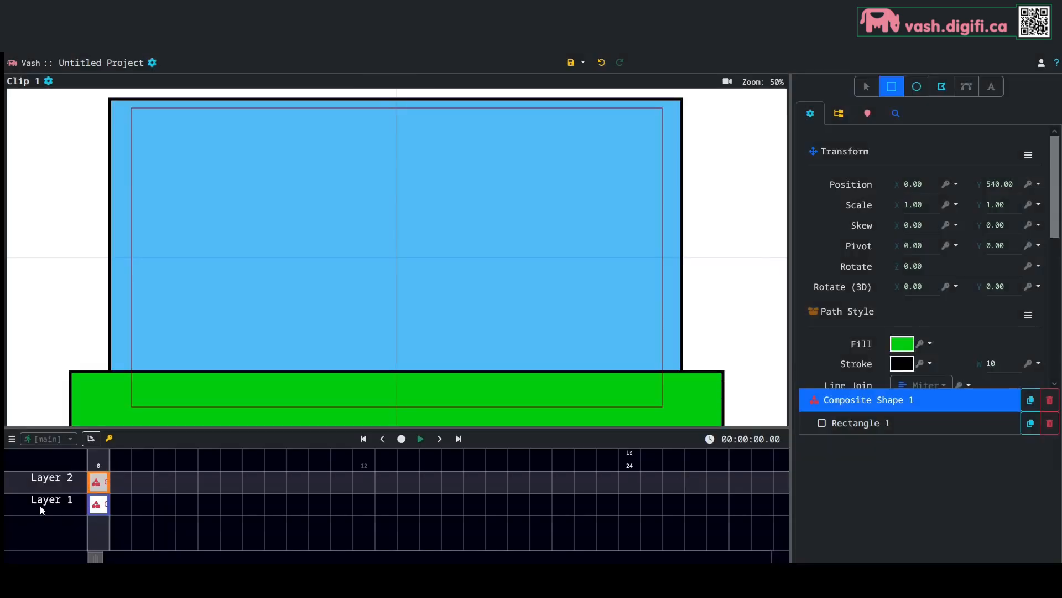
Step: Add Layer 3 above Layer 2 and draw a circle on it with radius about 252, centred at about X -340, Y 202
click(51, 479)
click(12, 438)
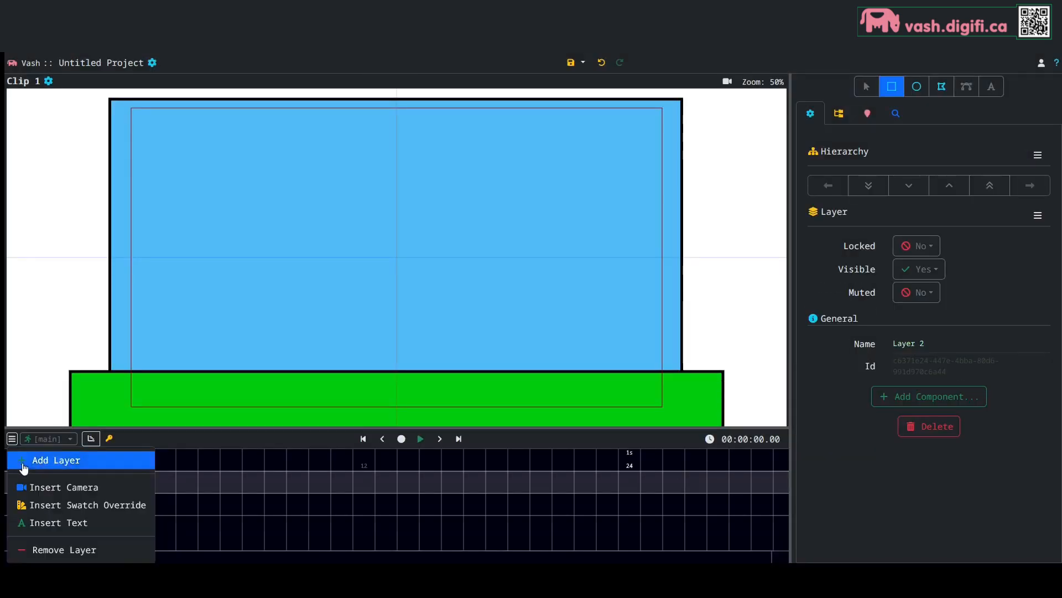
click(24, 468)
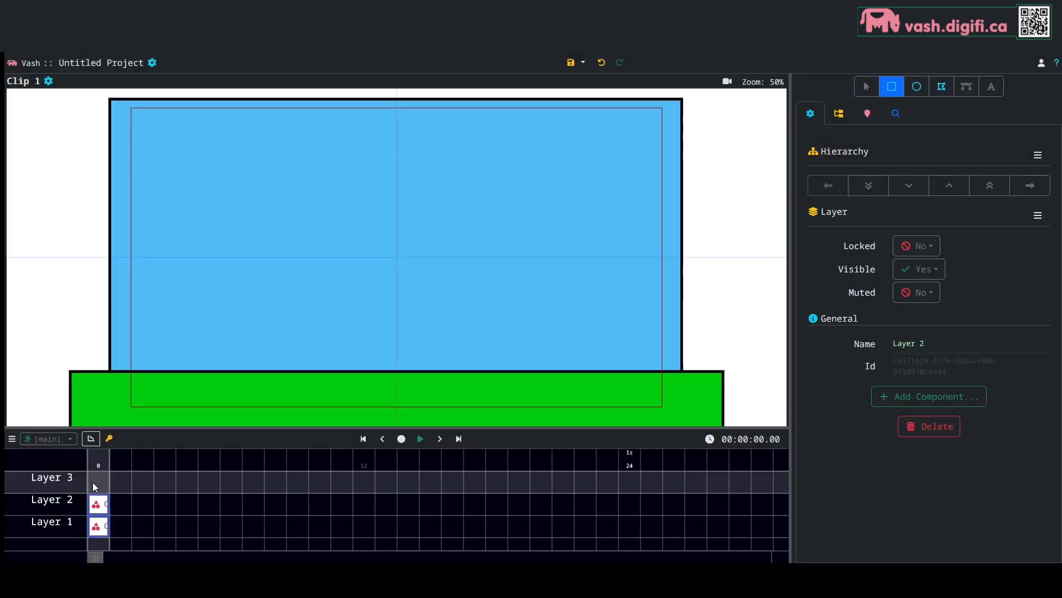
click(917, 87)
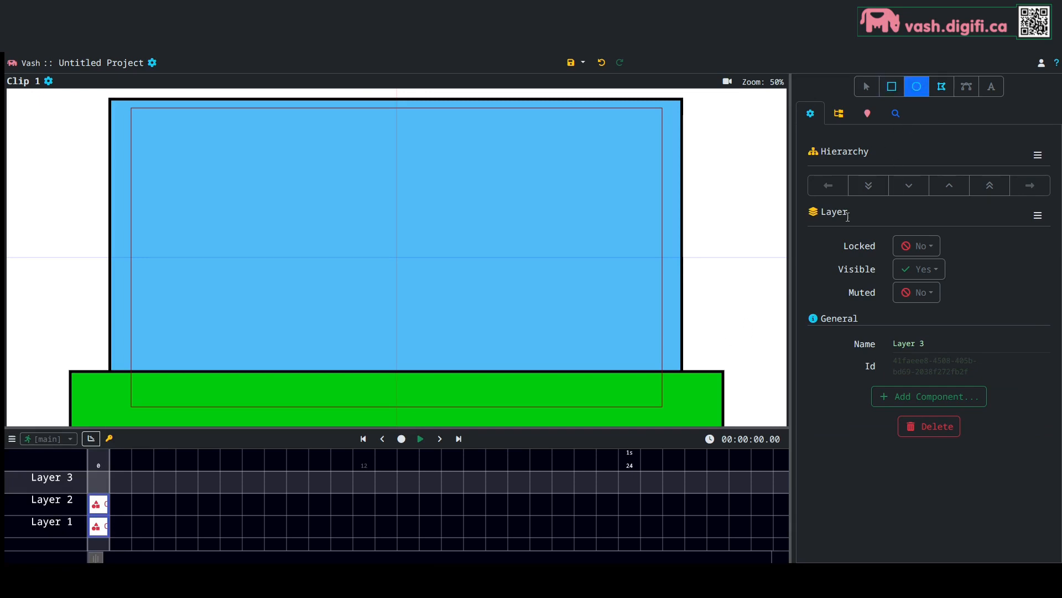
drag(303, 315, 180, 334)
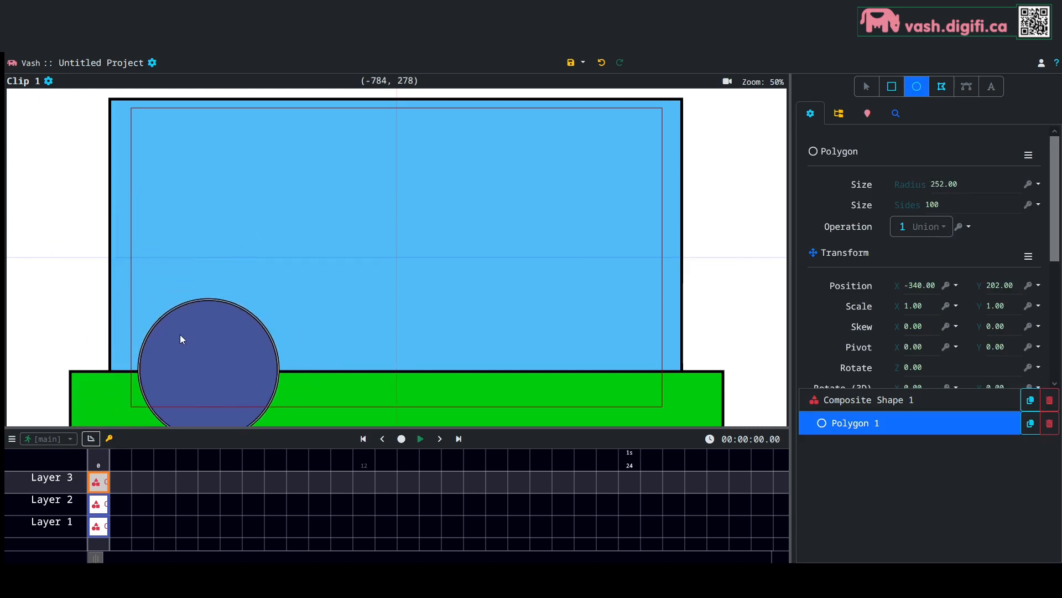
Step: Move the circle's composite shape to about X -538, Y 0
click(900, 409)
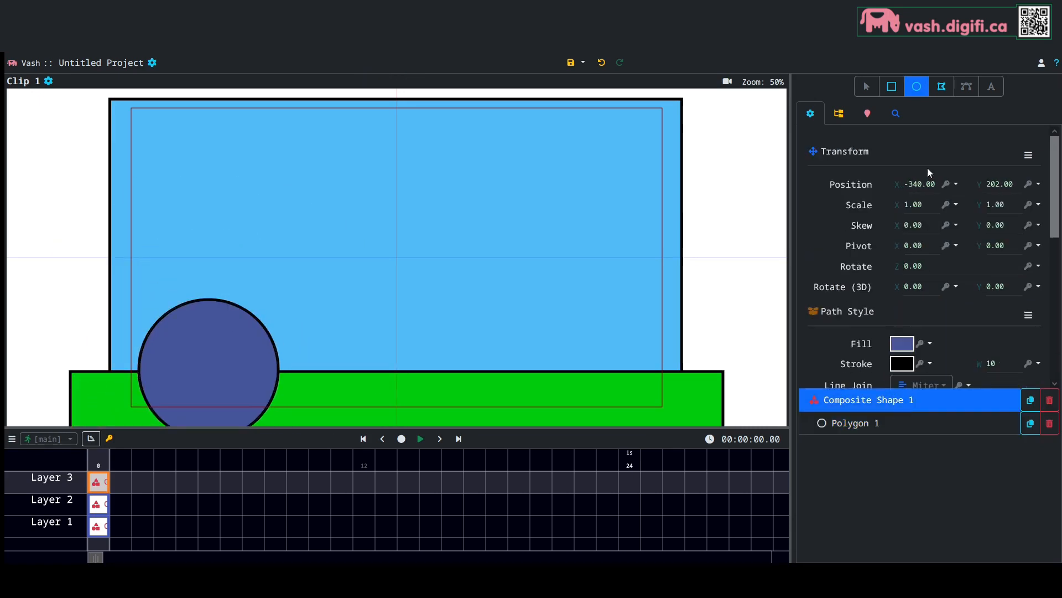
click(867, 86)
drag(227, 405, 173, 338)
Step: Fill the circle's composite shape with solid dark yellow #B3A400
click(900, 345)
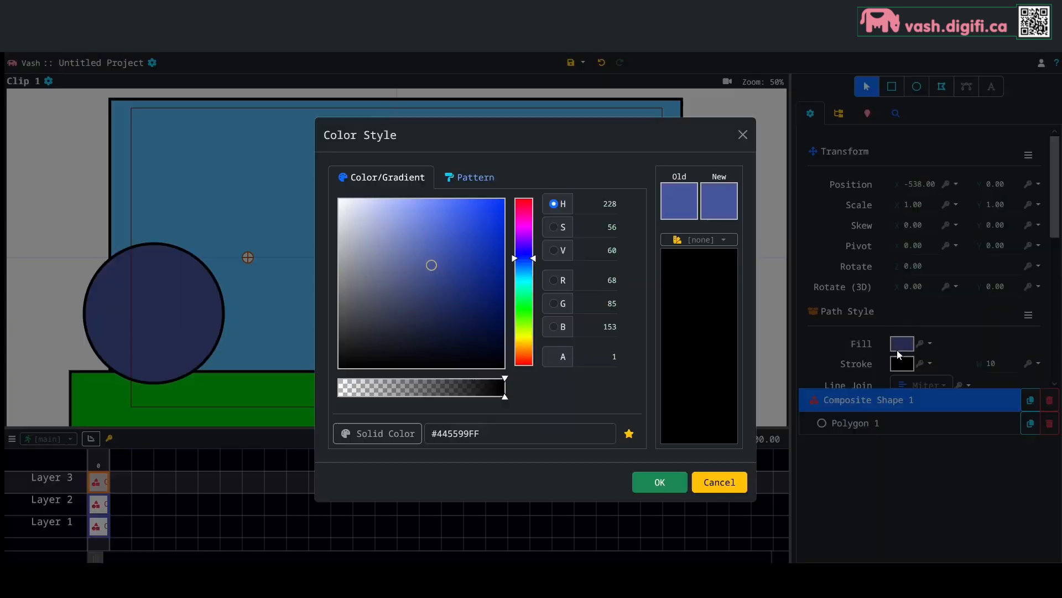
drag(524, 352, 524, 339)
click(553, 250)
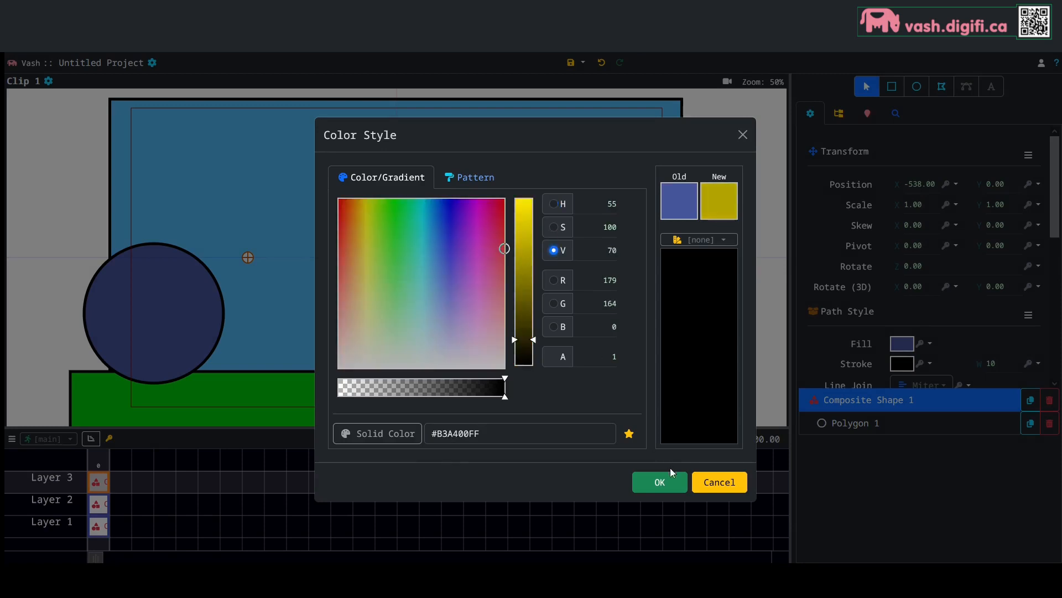
click(671, 479)
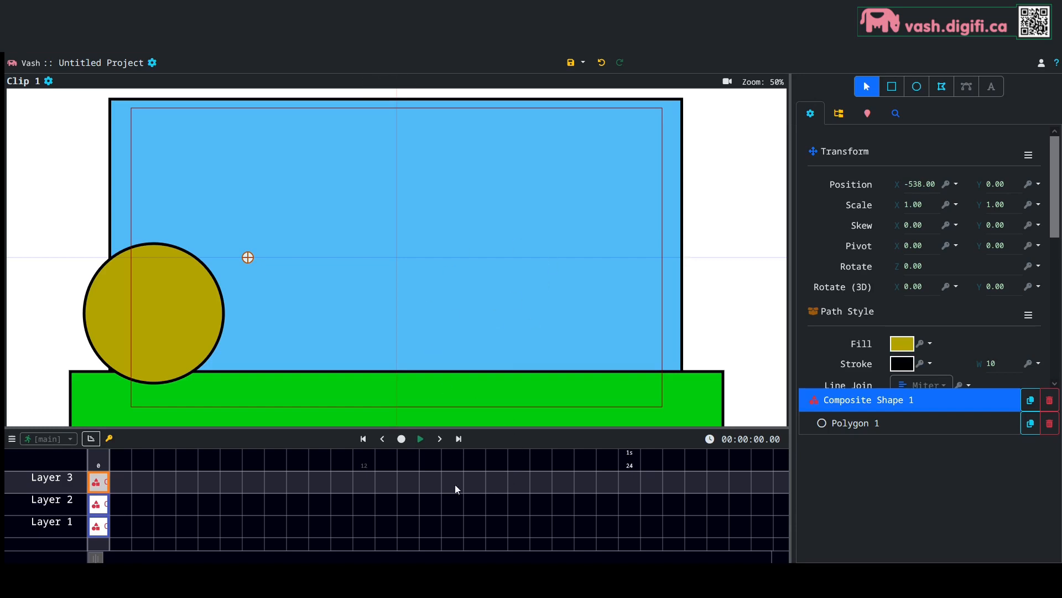
Step: Extend the composite shapes on Layers 1, 2 and 3 to end at frame 24, checking playback of the clip
click(424, 446)
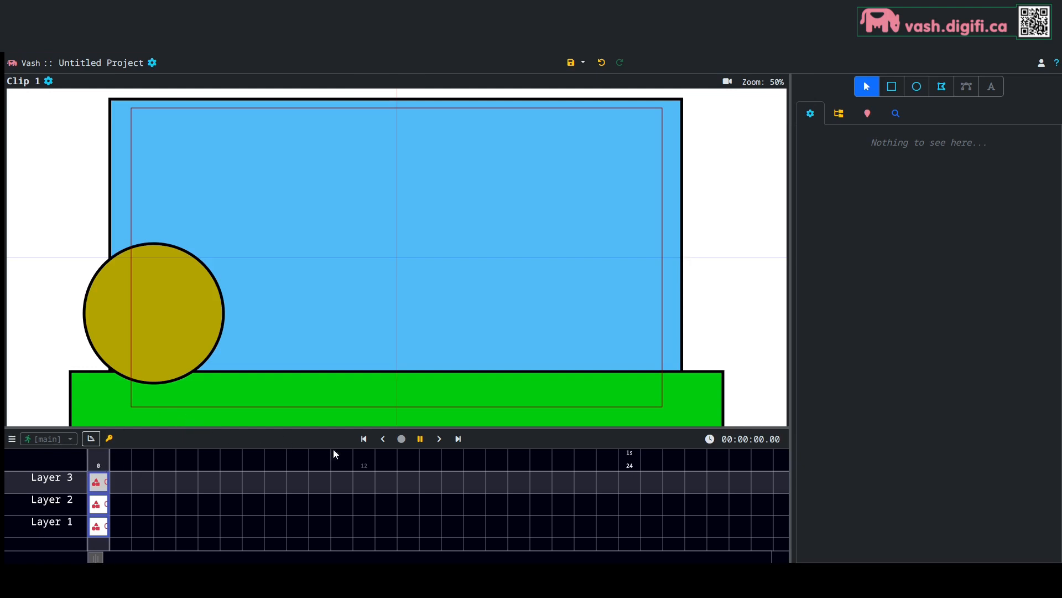
click(421, 440)
drag(108, 527, 640, 526)
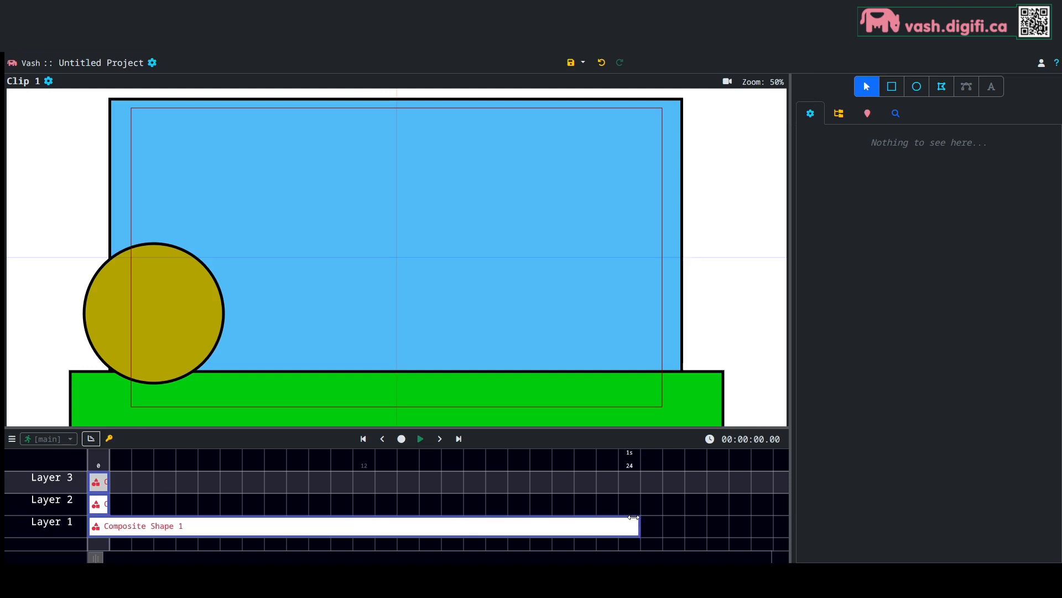
drag(108, 505, 634, 519)
click(107, 480)
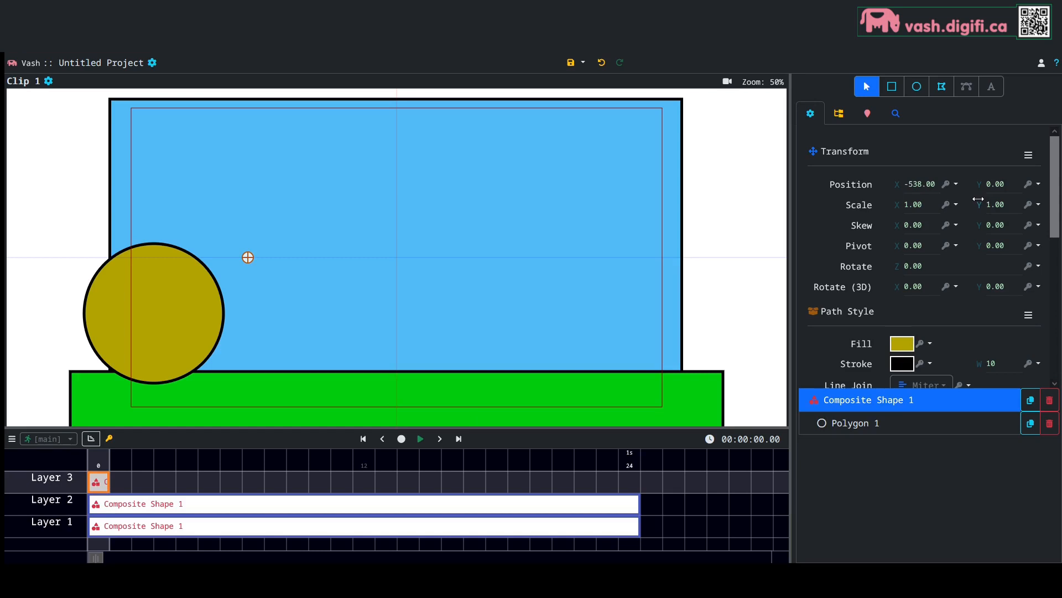
scroll(978, 202, down, 5)
click(1016, 212)
text(24)
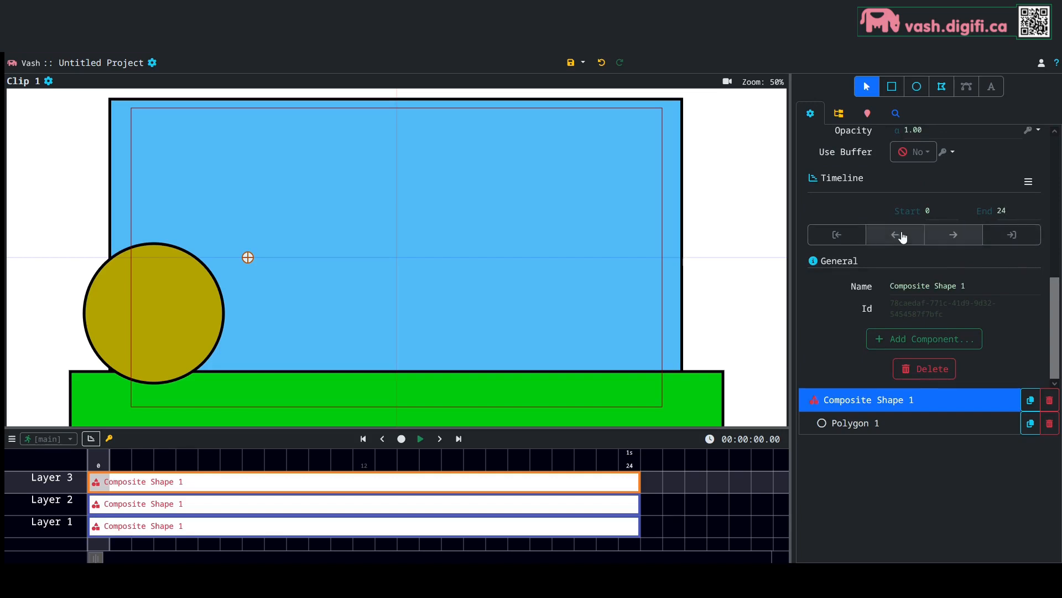
click(420, 438)
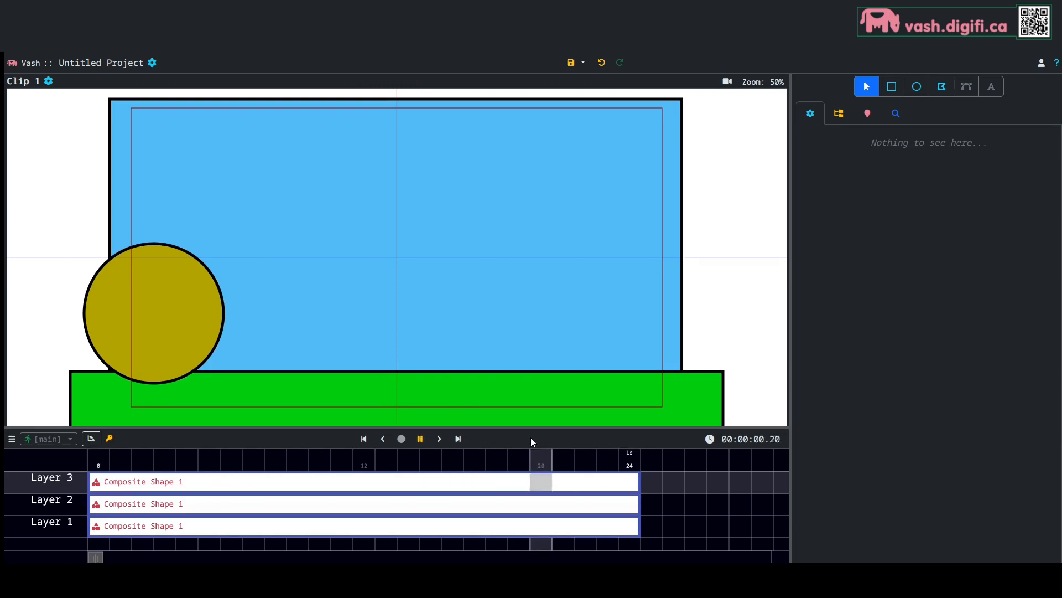
click(421, 438)
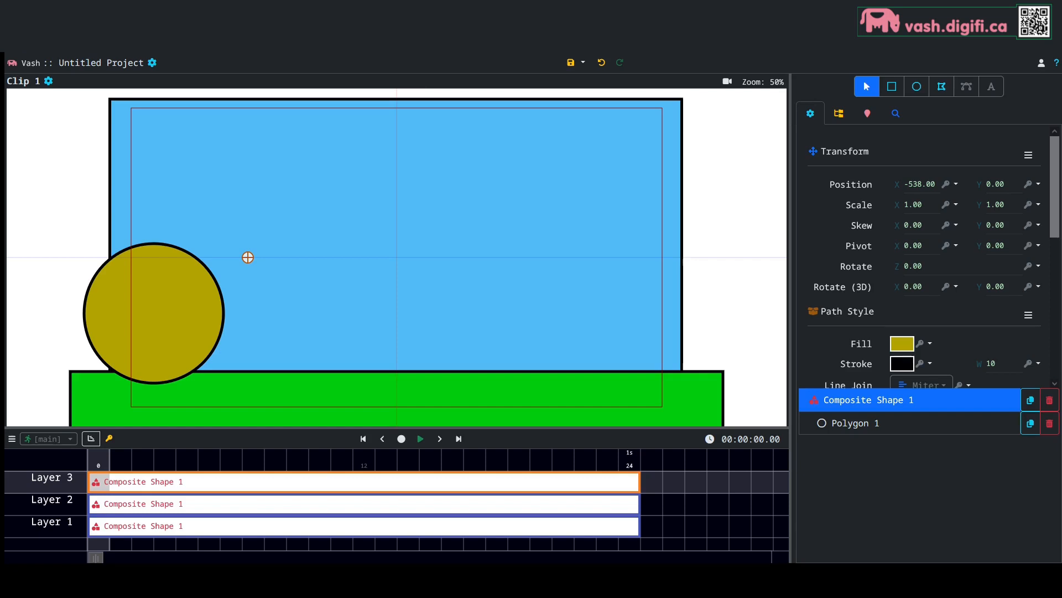
Step: Enable keyframe recording, key the circle's X position at frame 0, and set its X position to 928 at frame 12
click(402, 441)
click(946, 185)
click(364, 480)
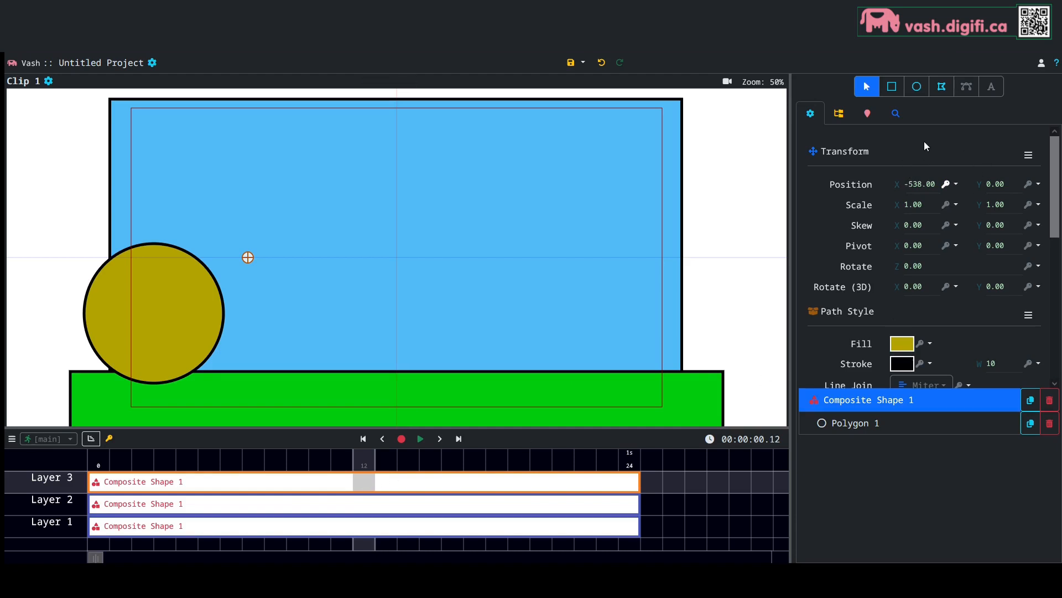
drag(898, 184, 985, 185)
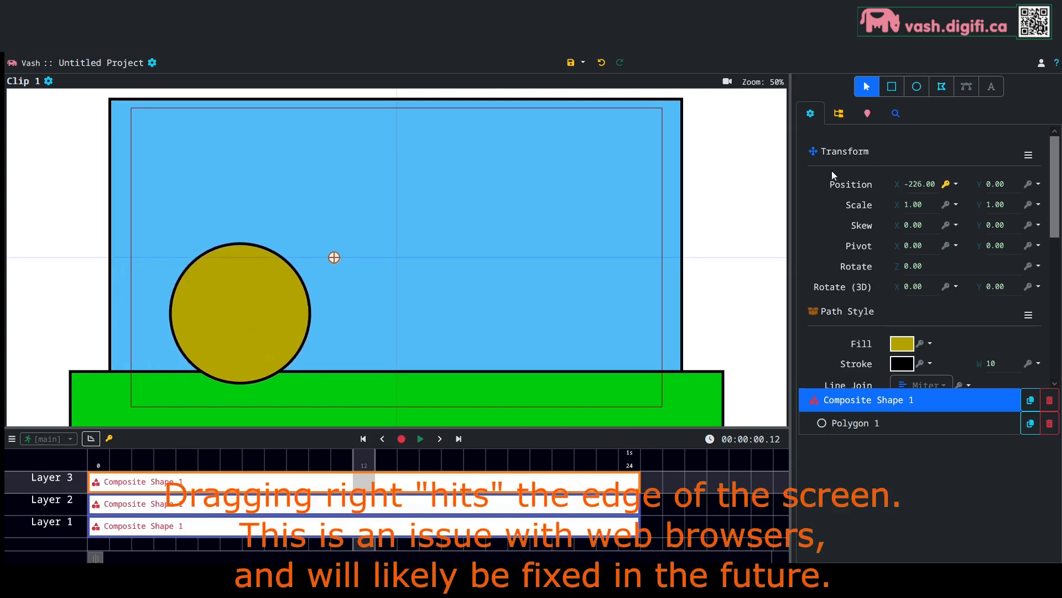
mouse_move(895, 184)
mouse_down()
mouse_move(958, 184)
mouse_move(890, 184)
mouse_up()
text(928)
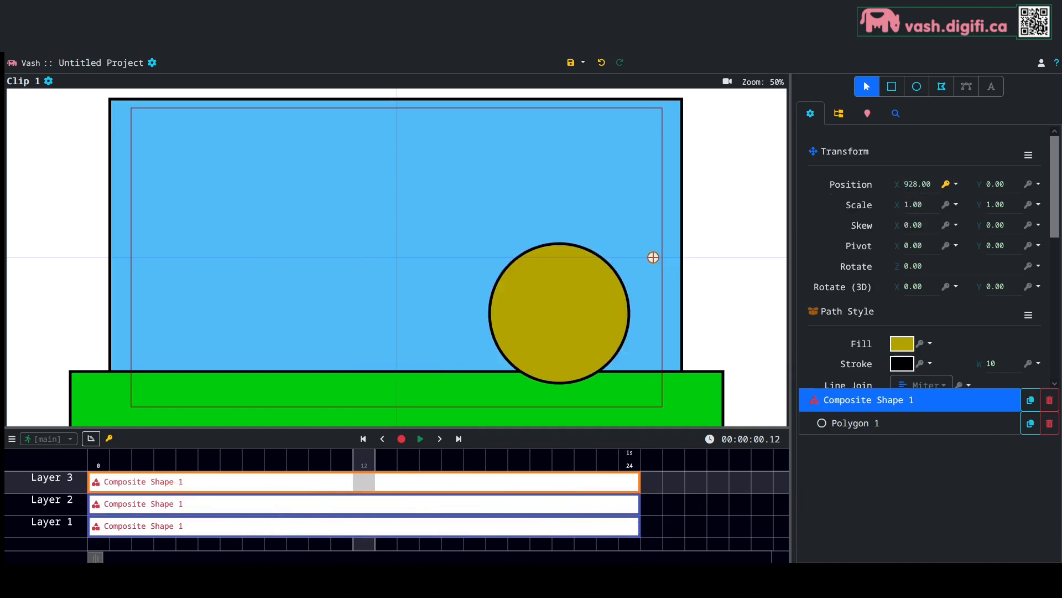
Step: Key a negative X position for the circle at frame 24 and play the animation
click(629, 484)
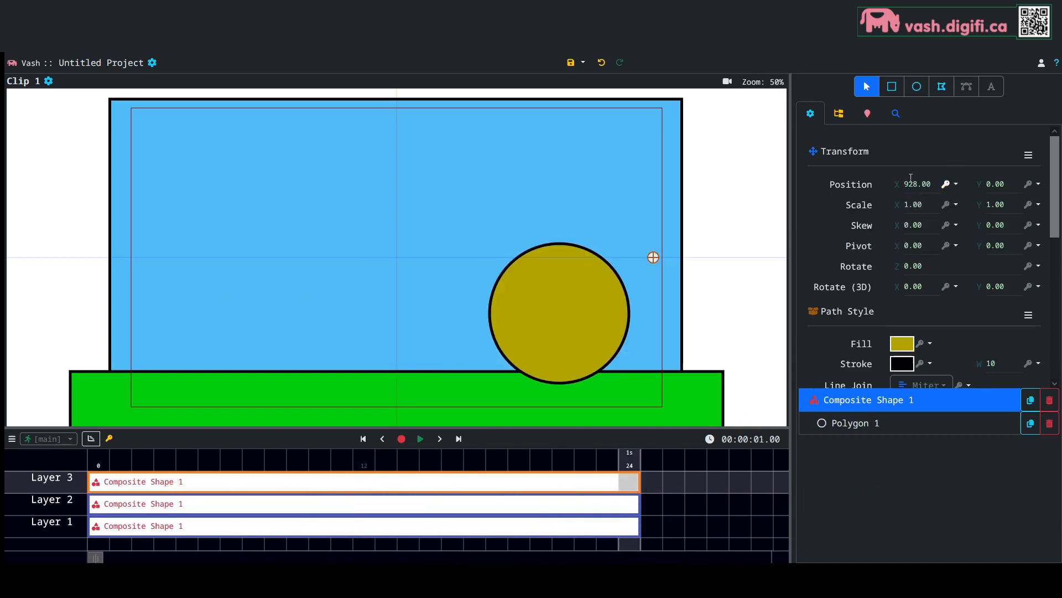
text(-)
click(422, 440)
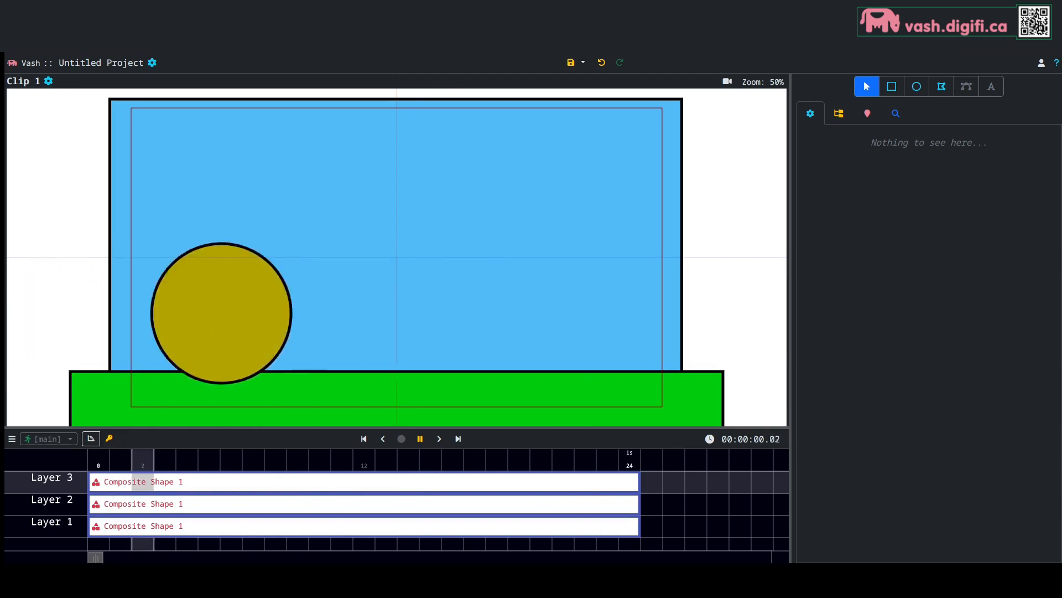
Step: Select the circle's composite shape on Layer 3 and show its keyframes in the timeline
click(350, 476)
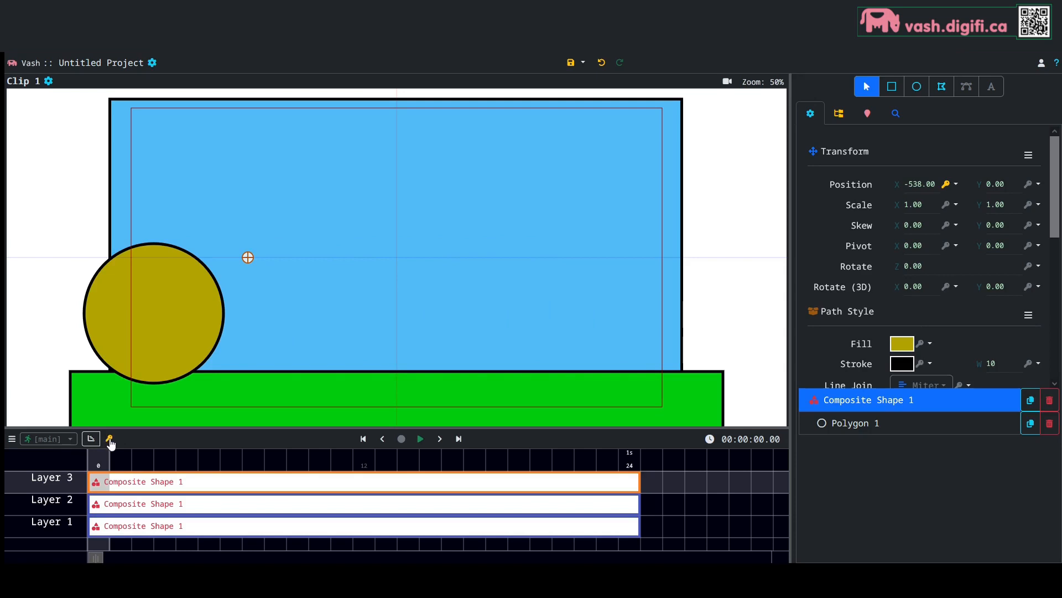
click(109, 439)
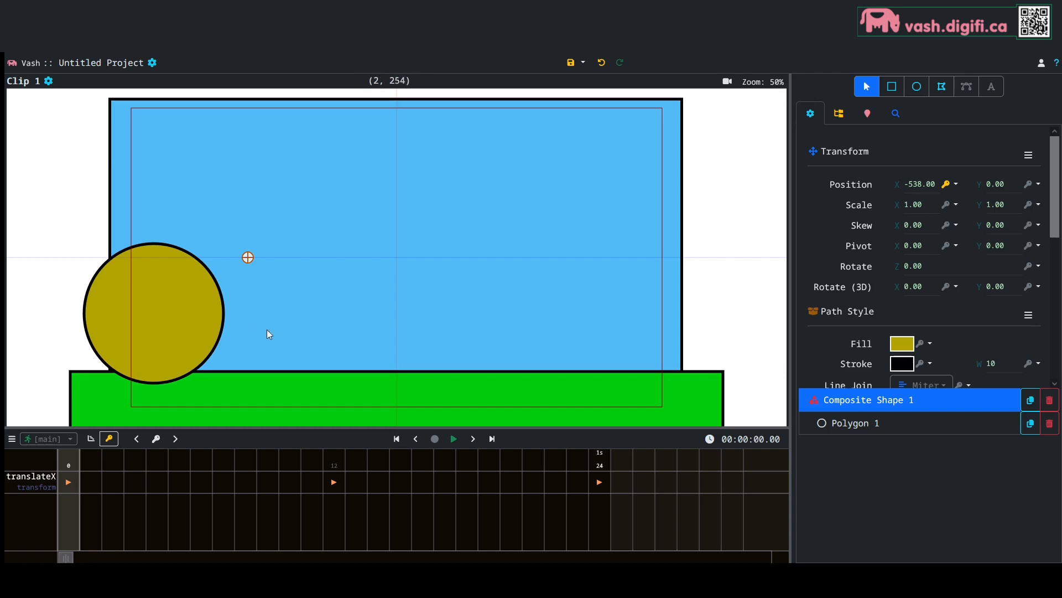
Step: Try switching the translateX keyframe at frame 0 to the square marker type, preview playback, and switch it back
click(71, 480)
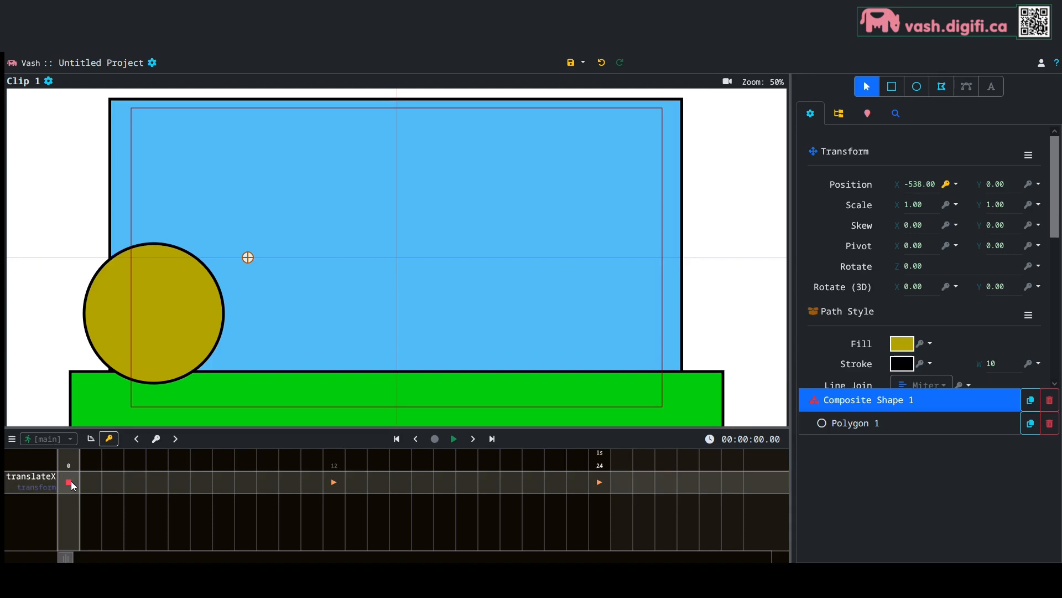
click(454, 439)
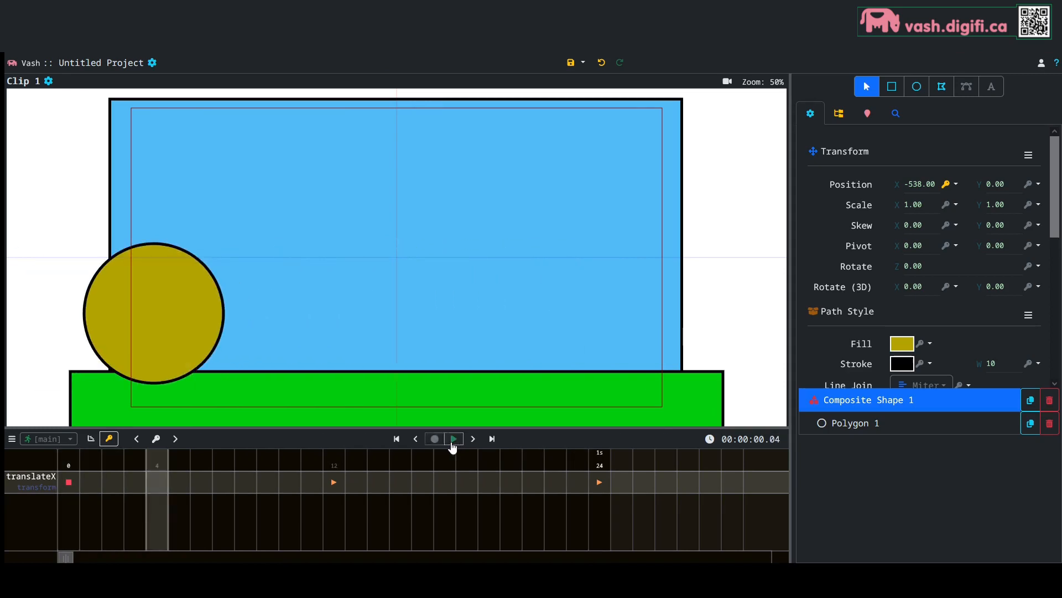
click(454, 438)
click(397, 439)
click(71, 481)
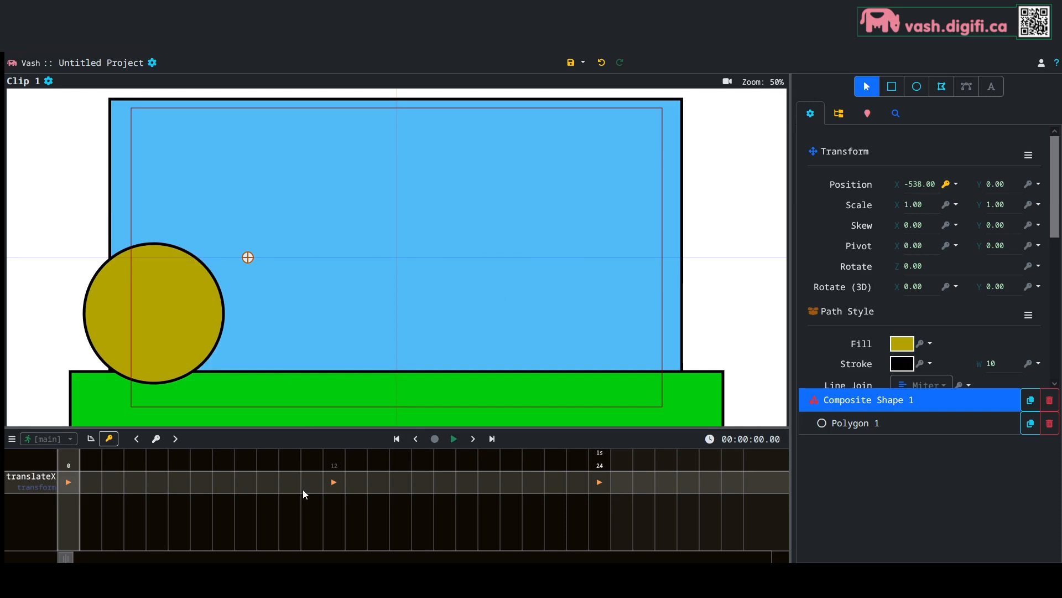
Step: Move the translateX keyframe from frame 12 to frame 18 and preview the animation from the start
click(333, 483)
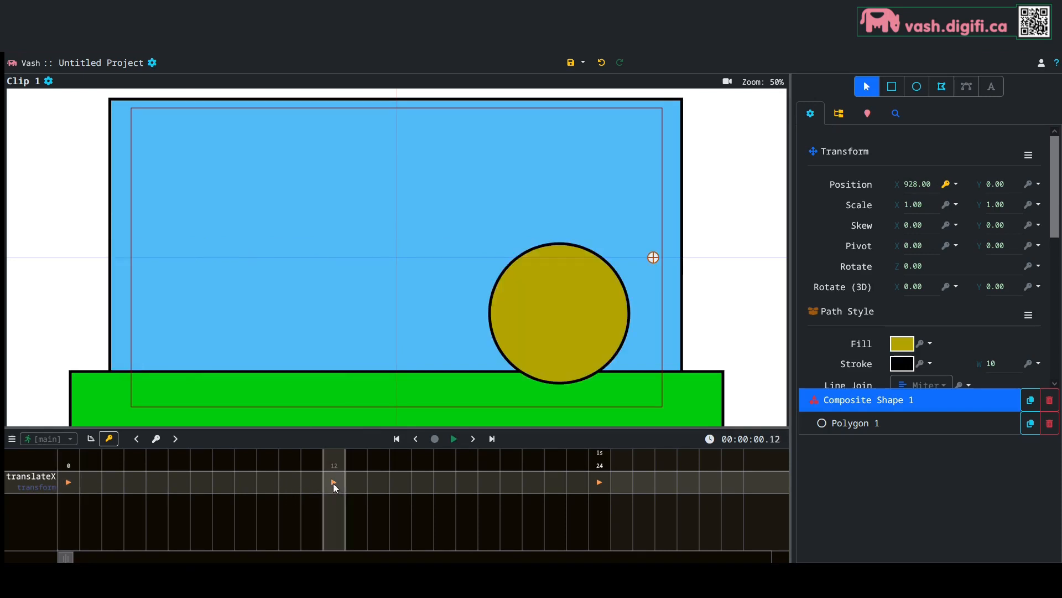
drag(334, 483, 465, 484)
click(464, 484)
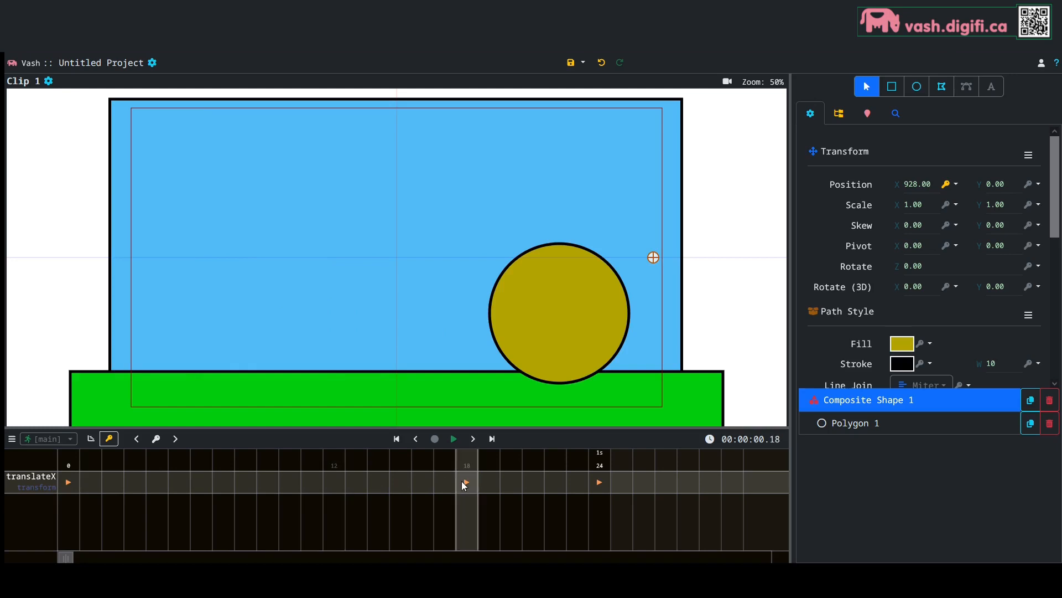
click(397, 440)
click(454, 440)
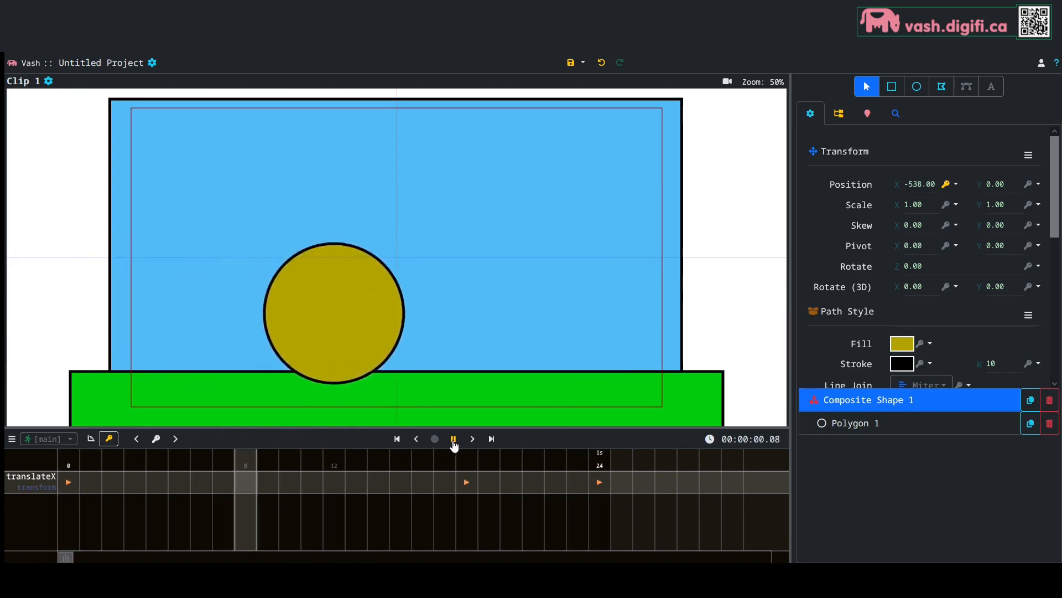
click(454, 440)
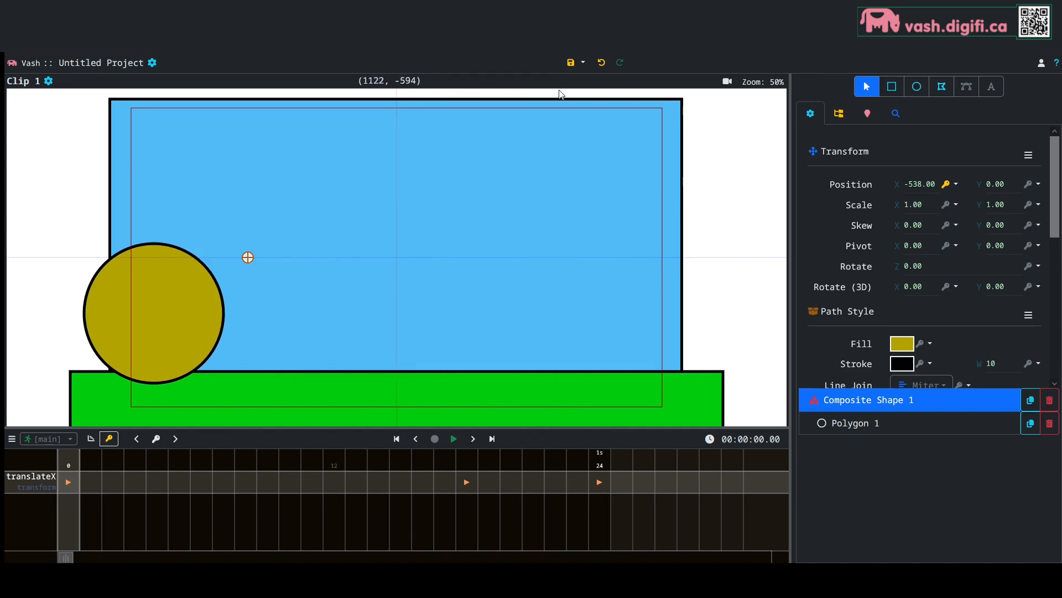
Step: View the available destinations for saving the project without saving it
click(571, 63)
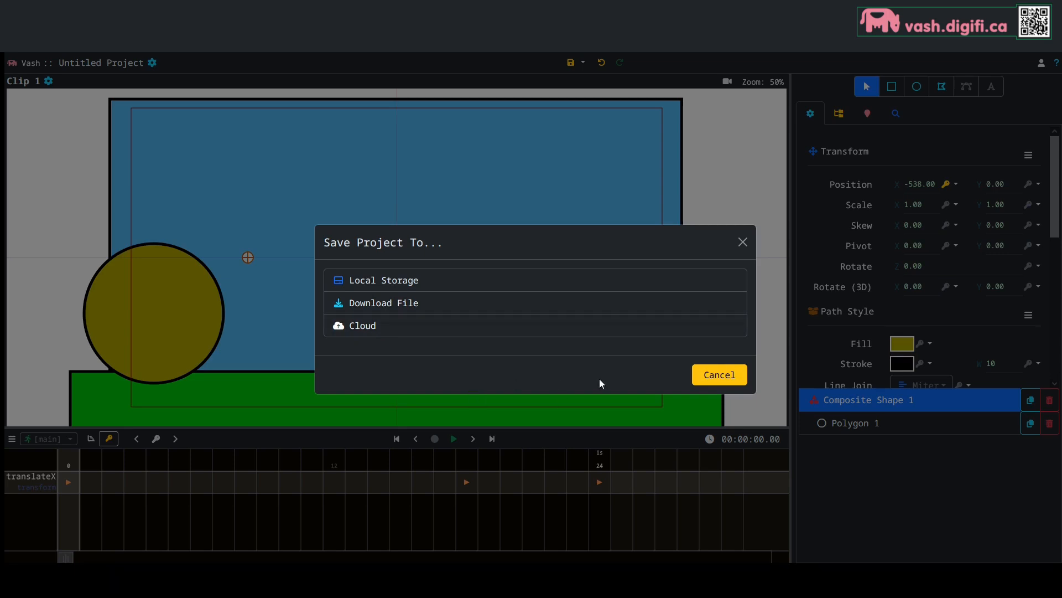
click(729, 377)
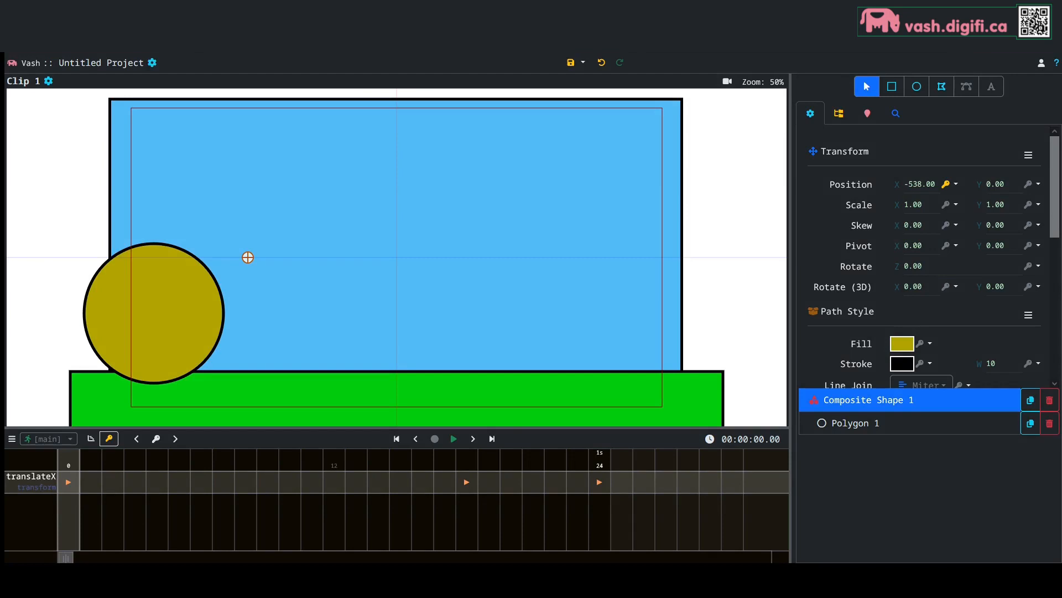
Step: Export the project to video at 100% size with the watermark included
click(585, 66)
click(603, 101)
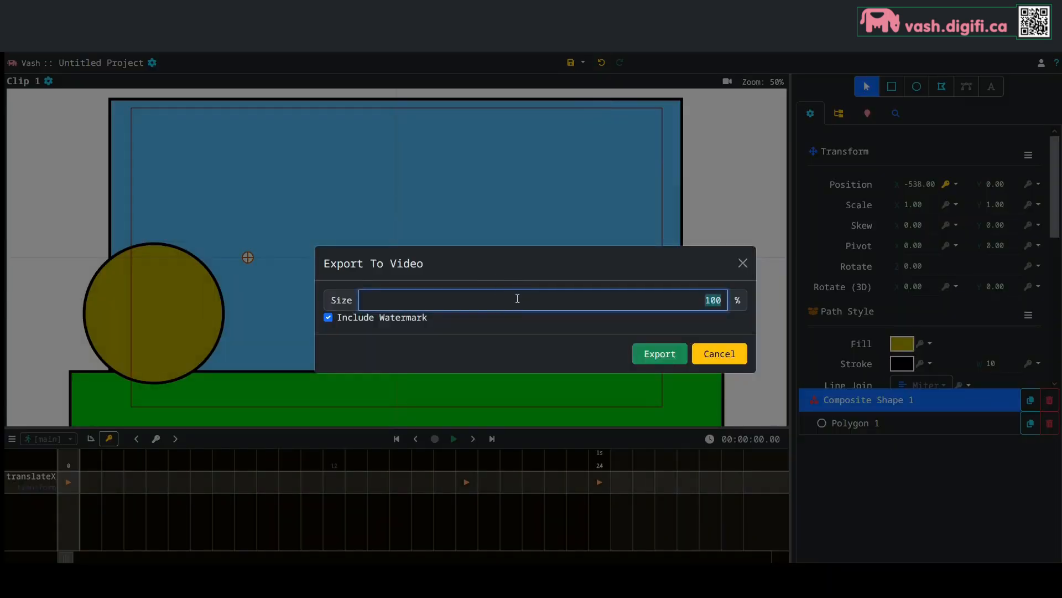
click(663, 350)
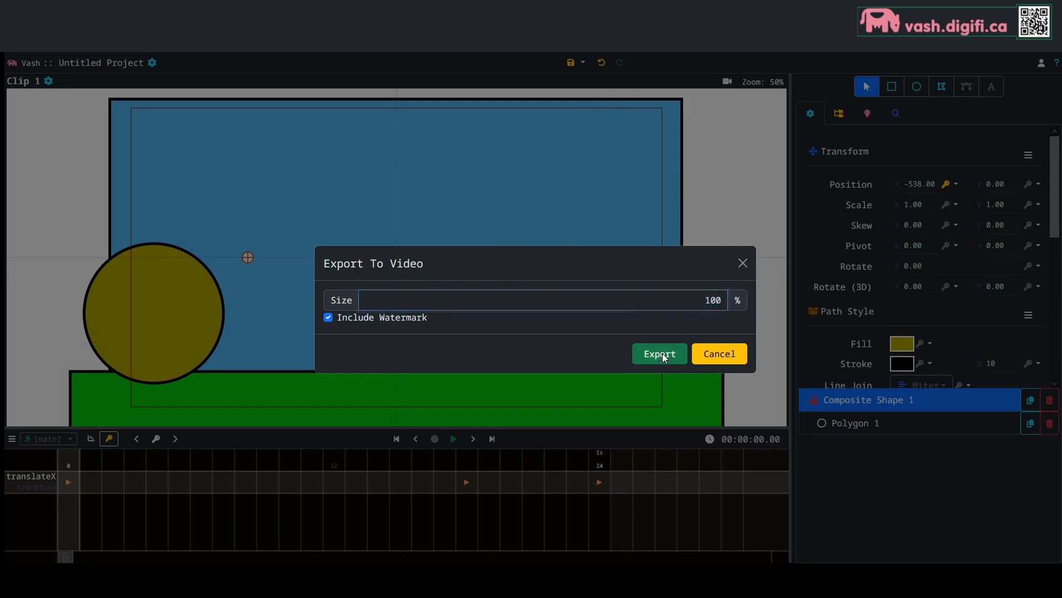